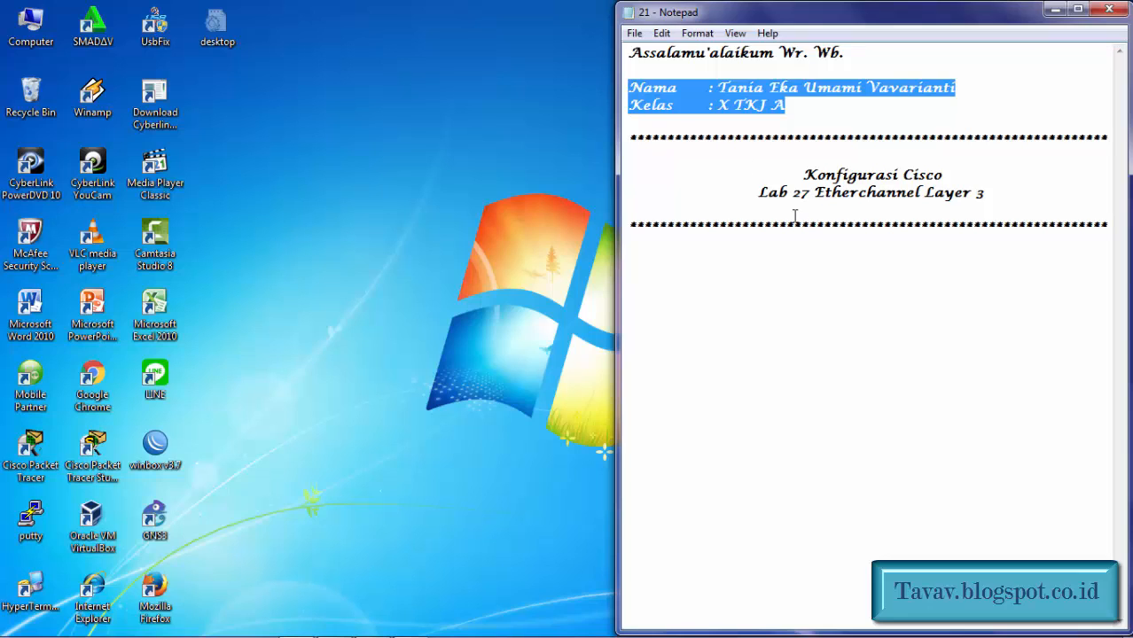
drag(760, 193, 997, 192)
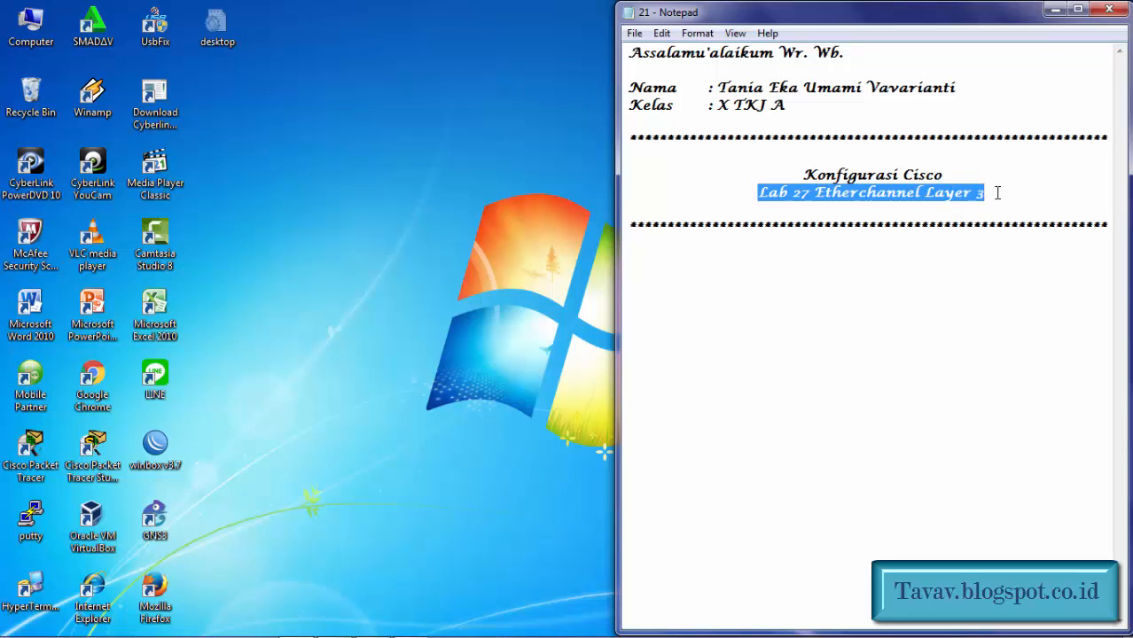
click(933, 414)
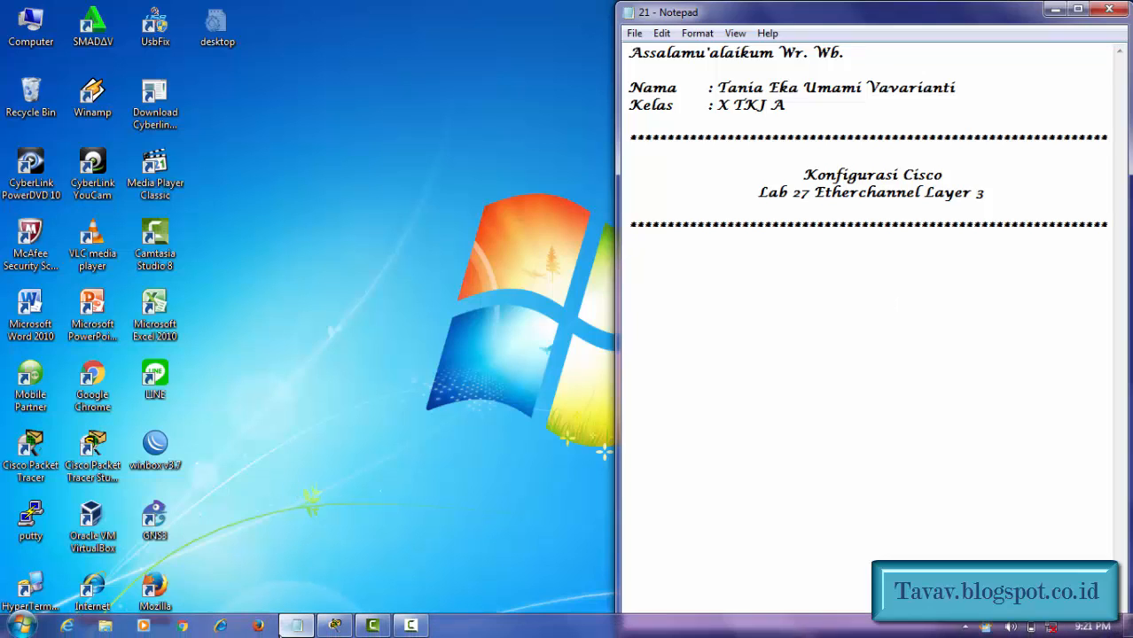
Switch to Cisco Packet Tracer and place two 3560-24PS multilayer switches side by side in the empty logical workspace
click(330, 626)
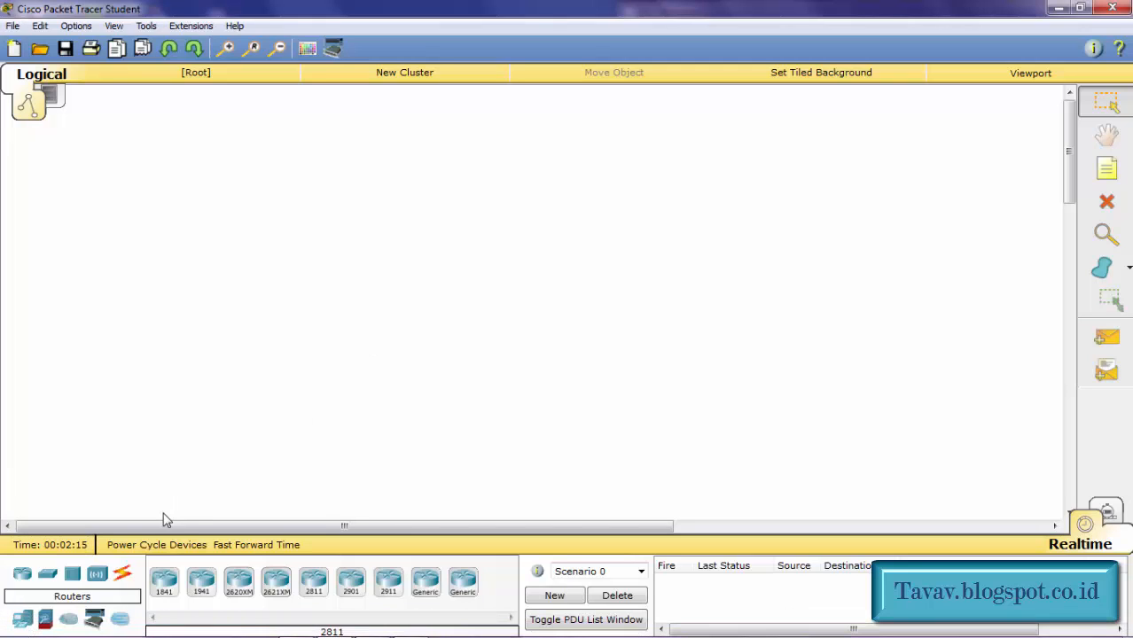
click(48, 576)
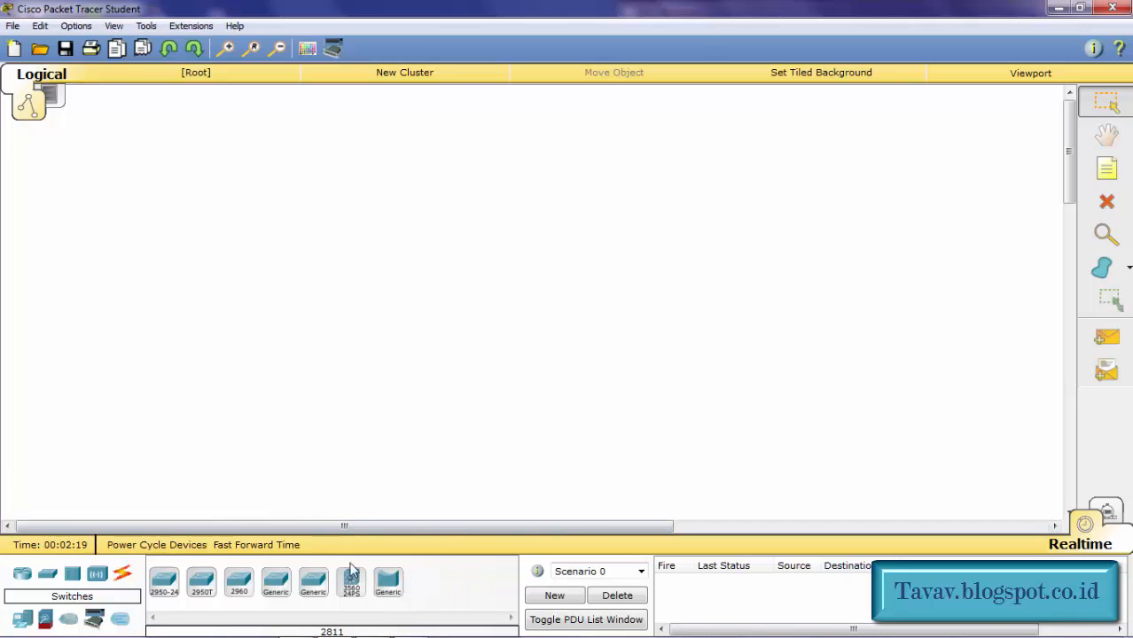
drag(354, 597, 234, 221)
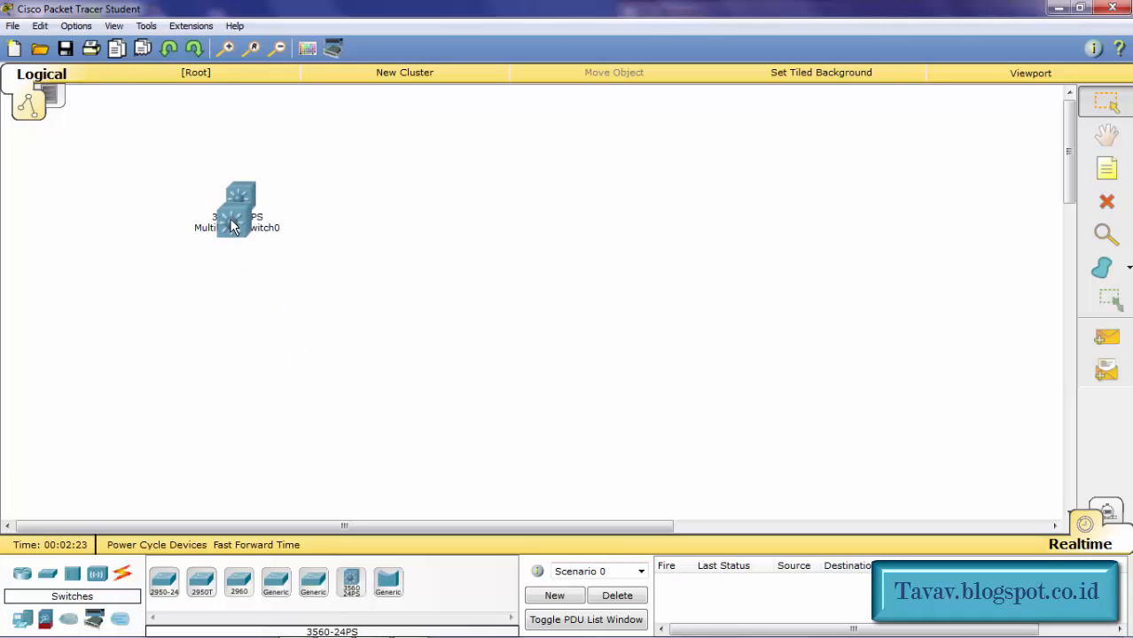
drag(352, 587, 493, 208)
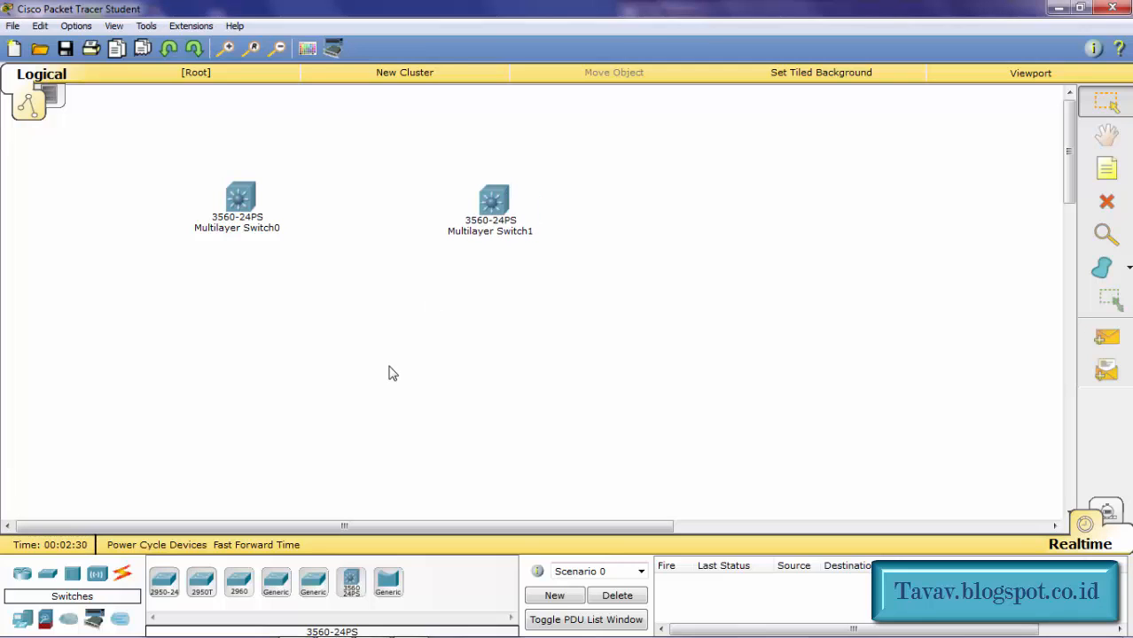
Connect FastEthernet0/1 of Multilayer Switch0 to FastEthernet0/1 of Multilayer Switch1 with a copper cross-over cable
click(123, 576)
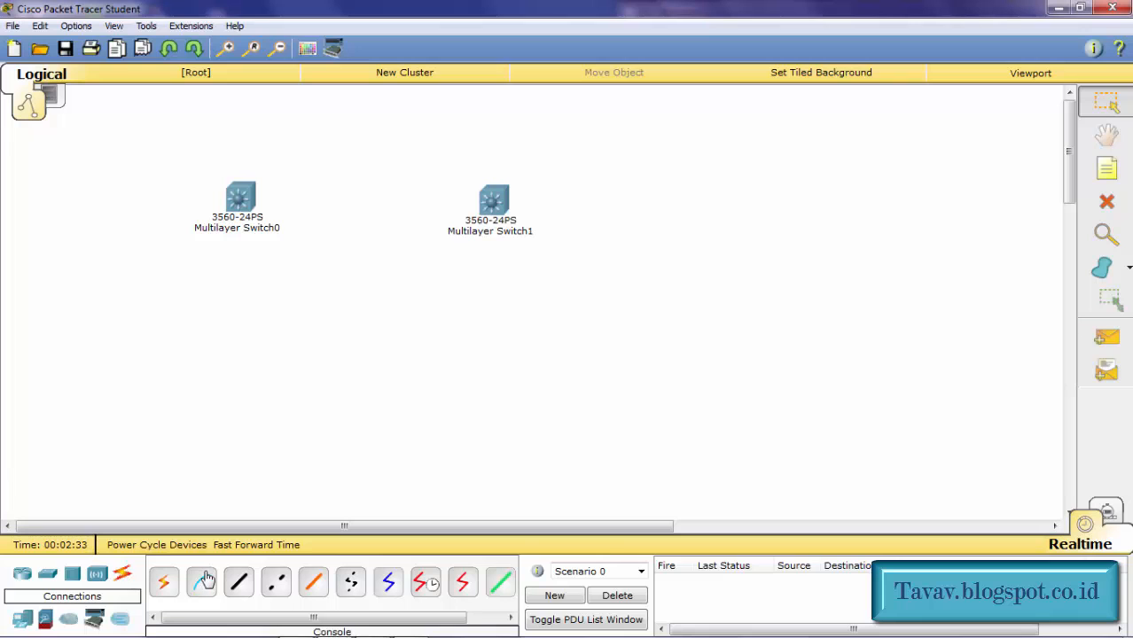
click(276, 583)
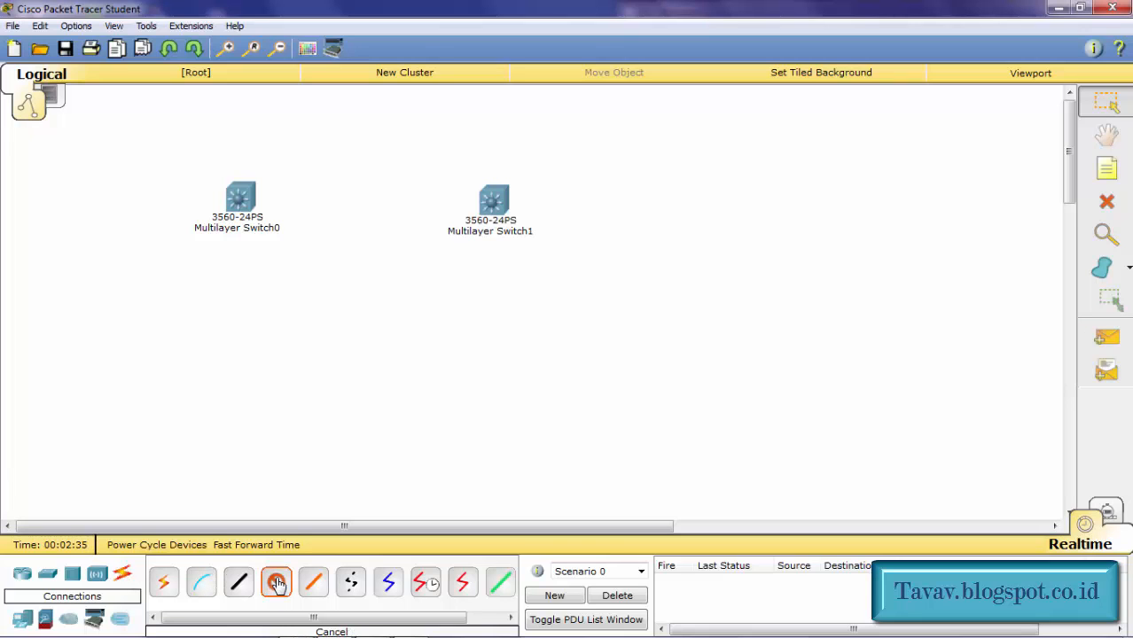
click(241, 199)
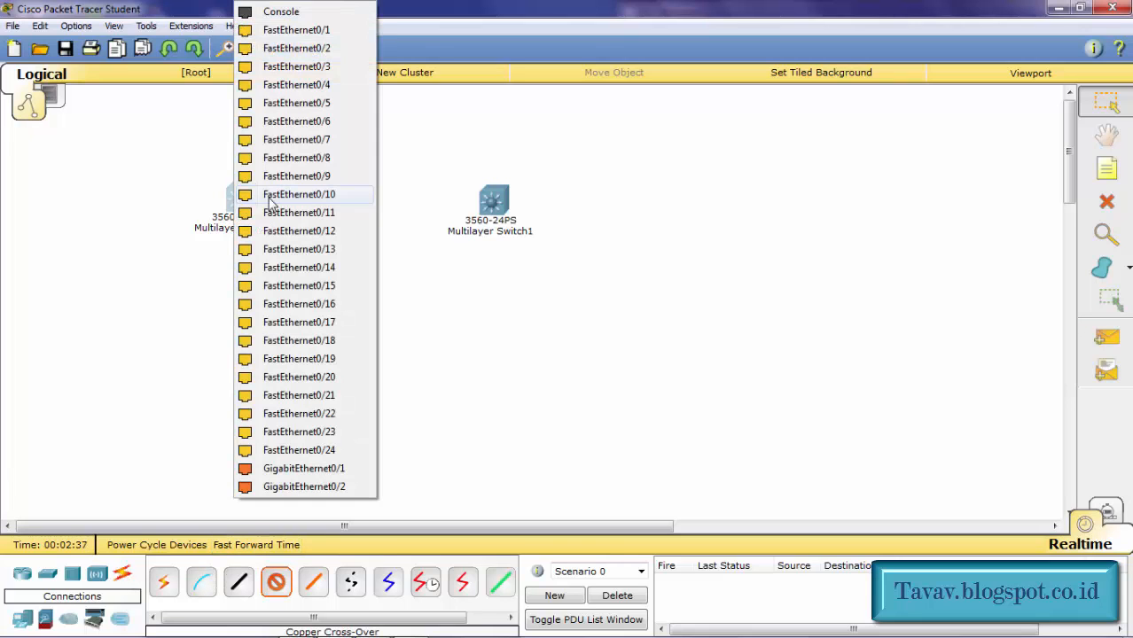
click(309, 35)
click(497, 206)
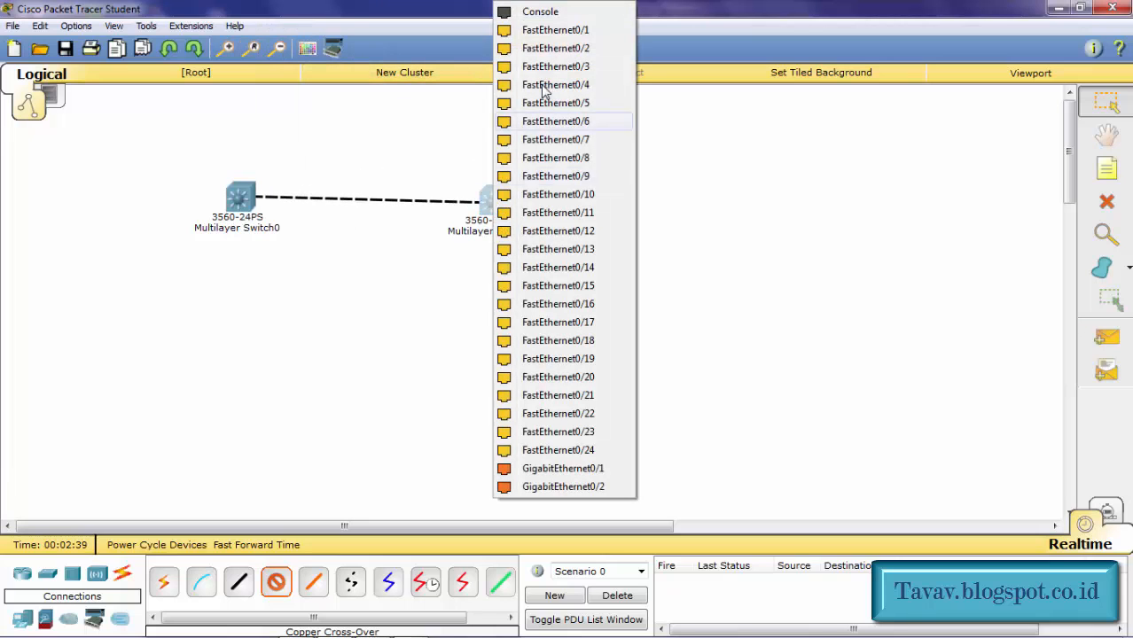
click(542, 29)
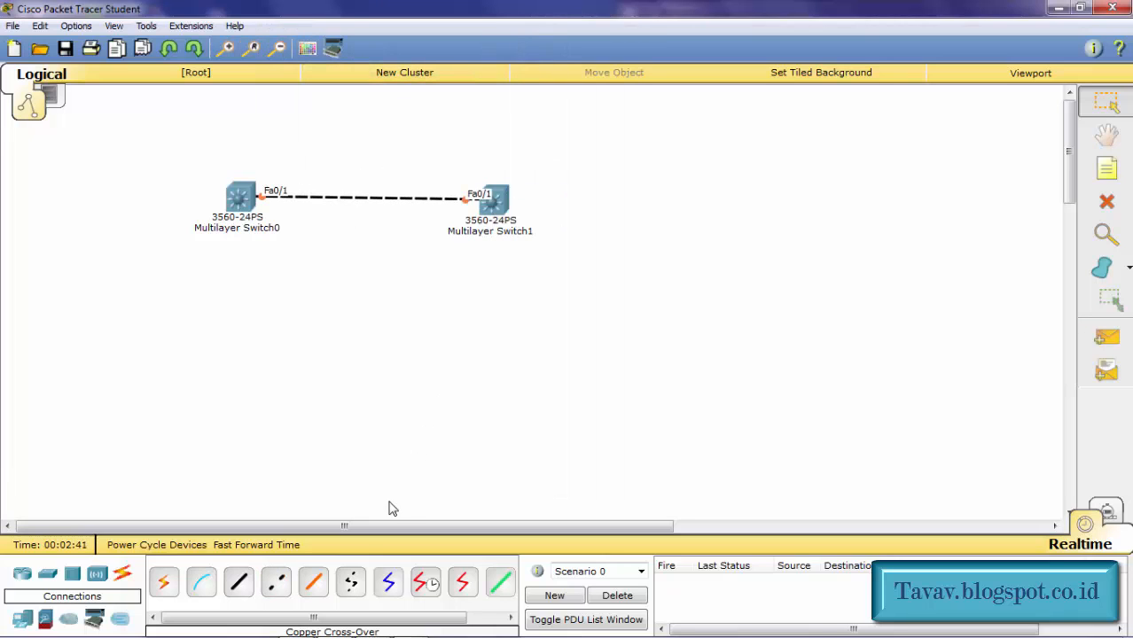
Add a second copper cross-over link between the two switches, using FastEthernet0/2 on both ends
click(276, 582)
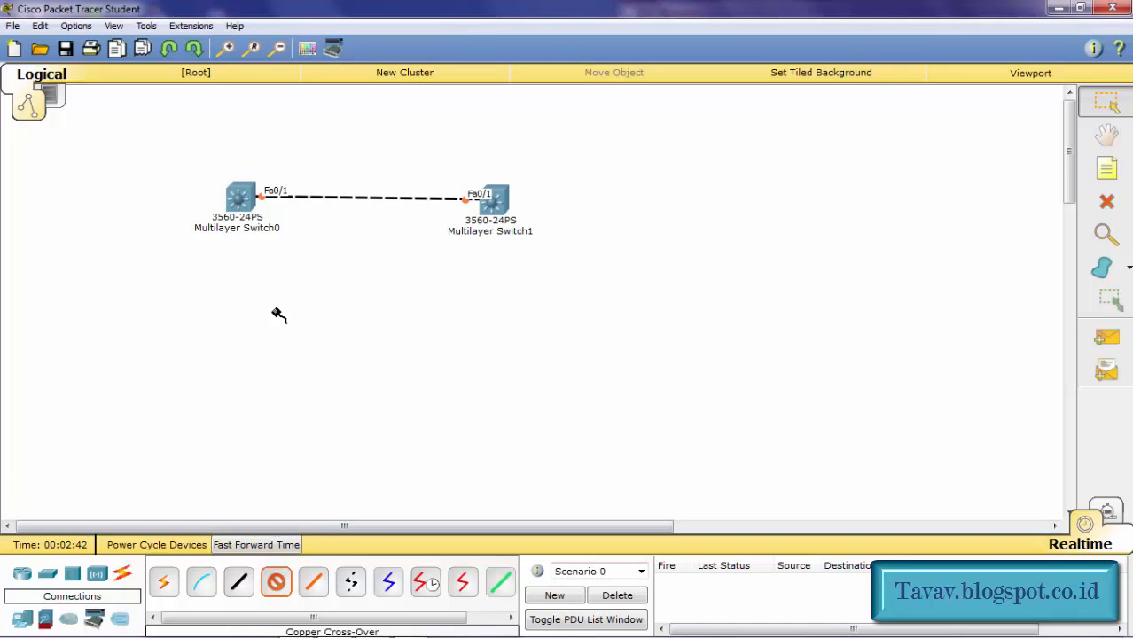
click(241, 196)
click(330, 44)
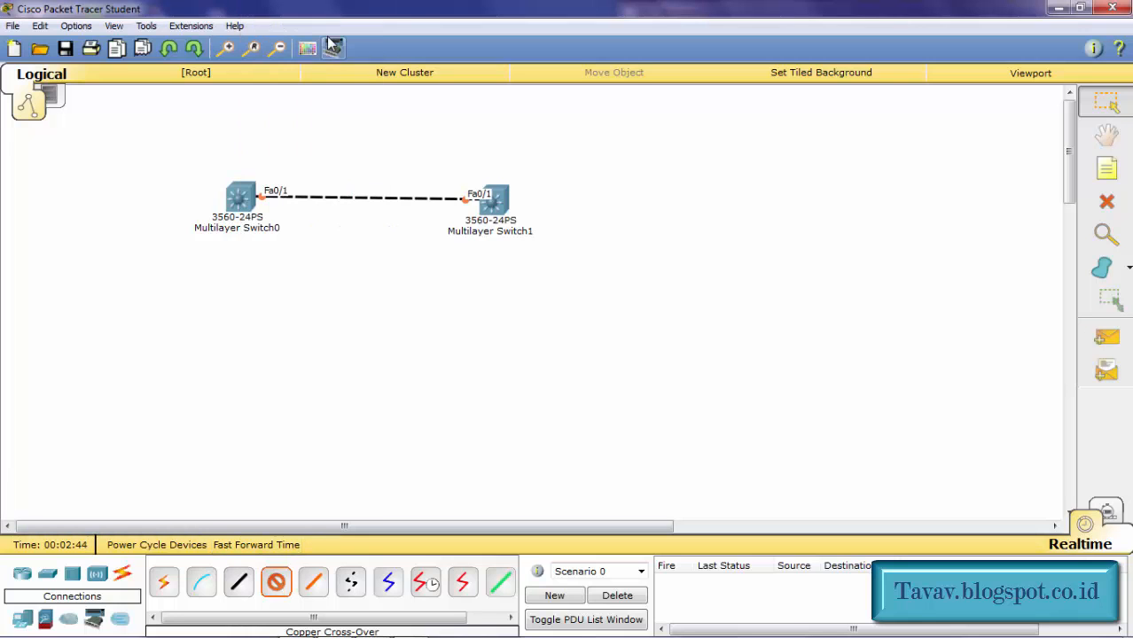
click(493, 201)
click(560, 31)
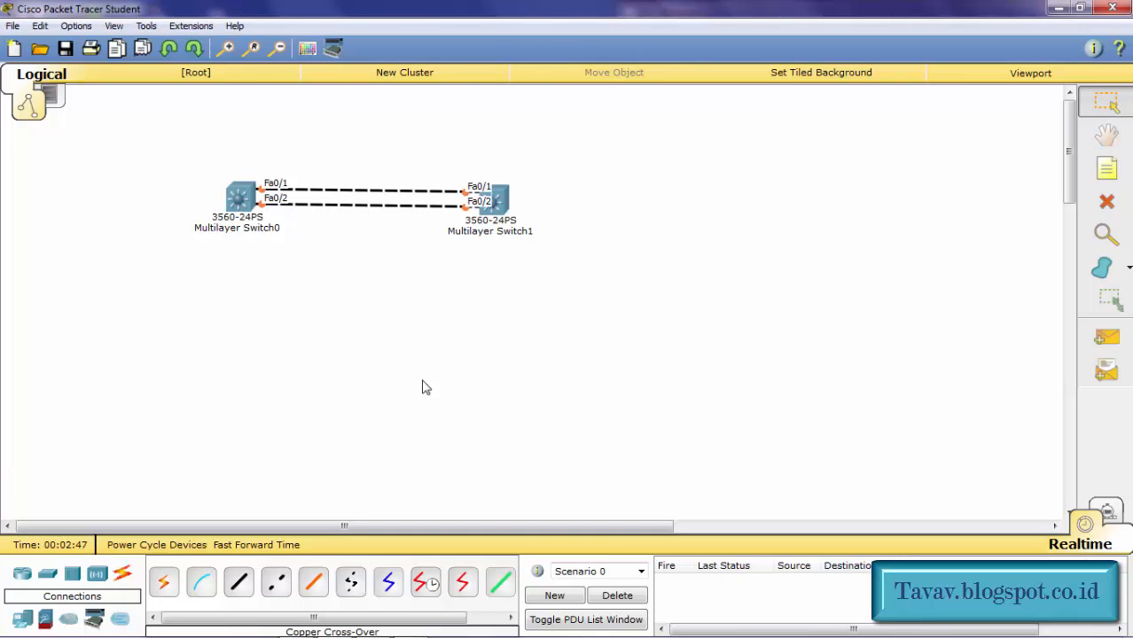
Add a third copper cross-over link between the two switches, using FastEthernet0/3 on both ends
click(276, 585)
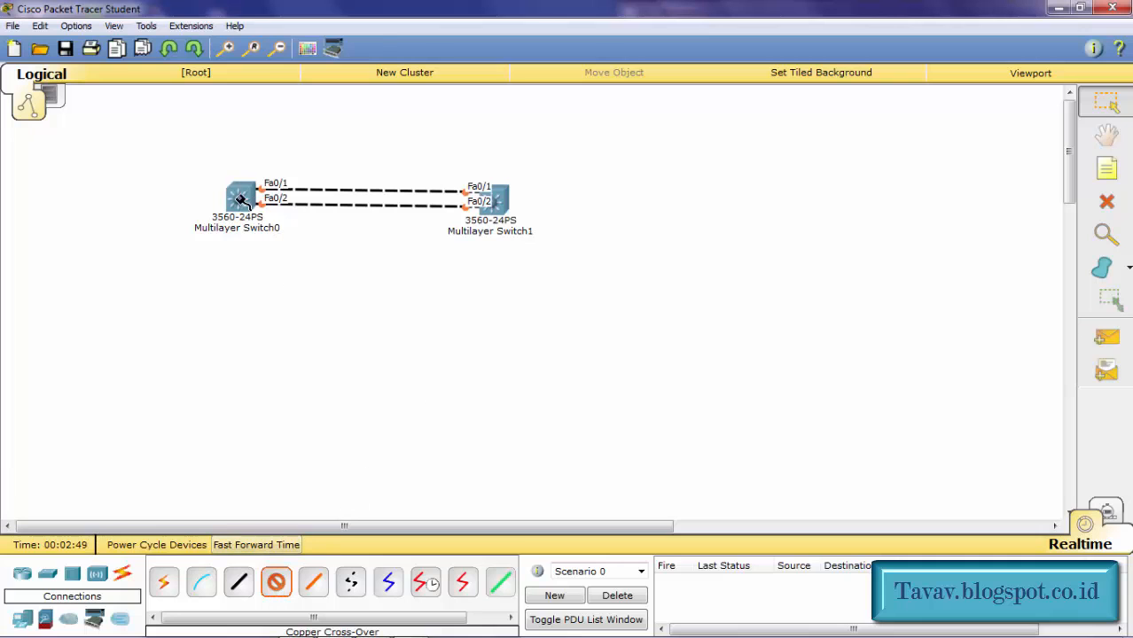
click(241, 195)
click(338, 36)
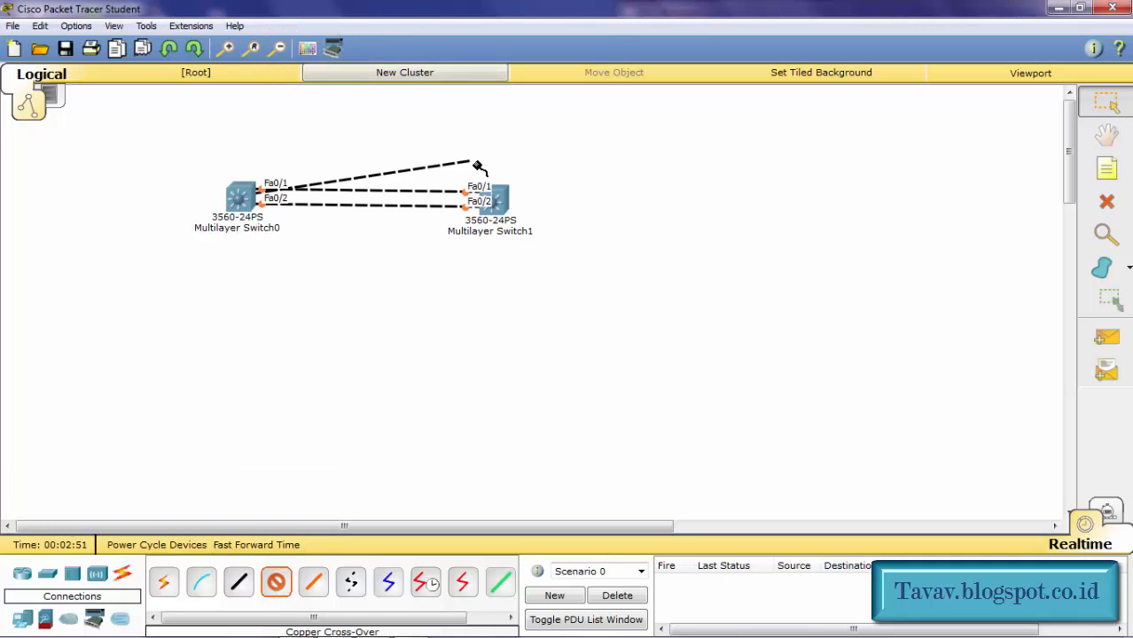
click(496, 200)
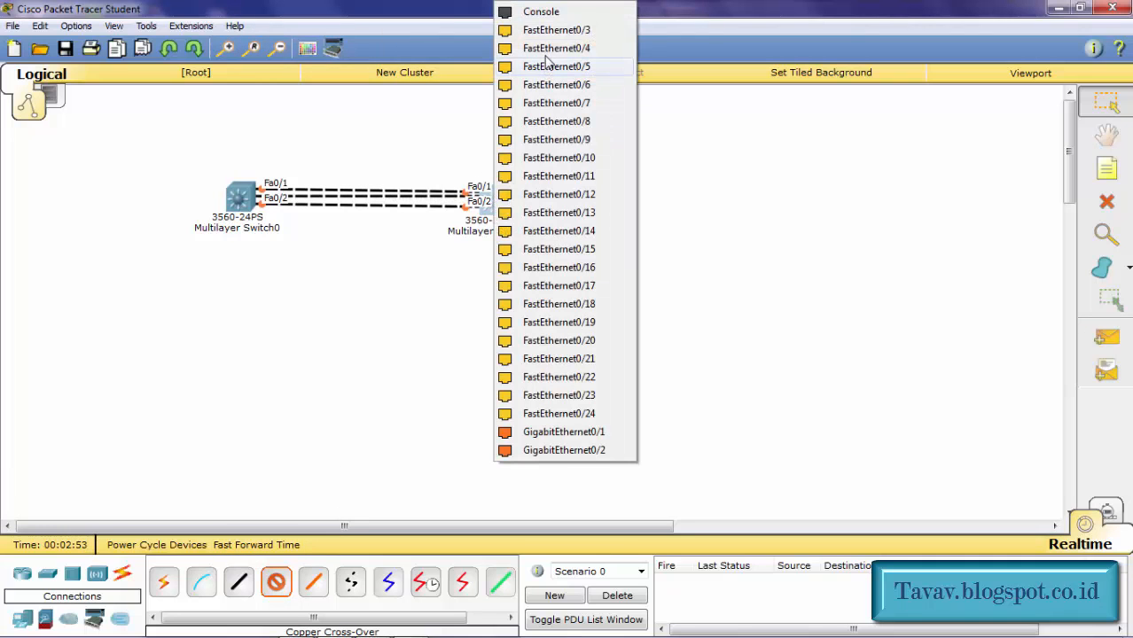
click(544, 32)
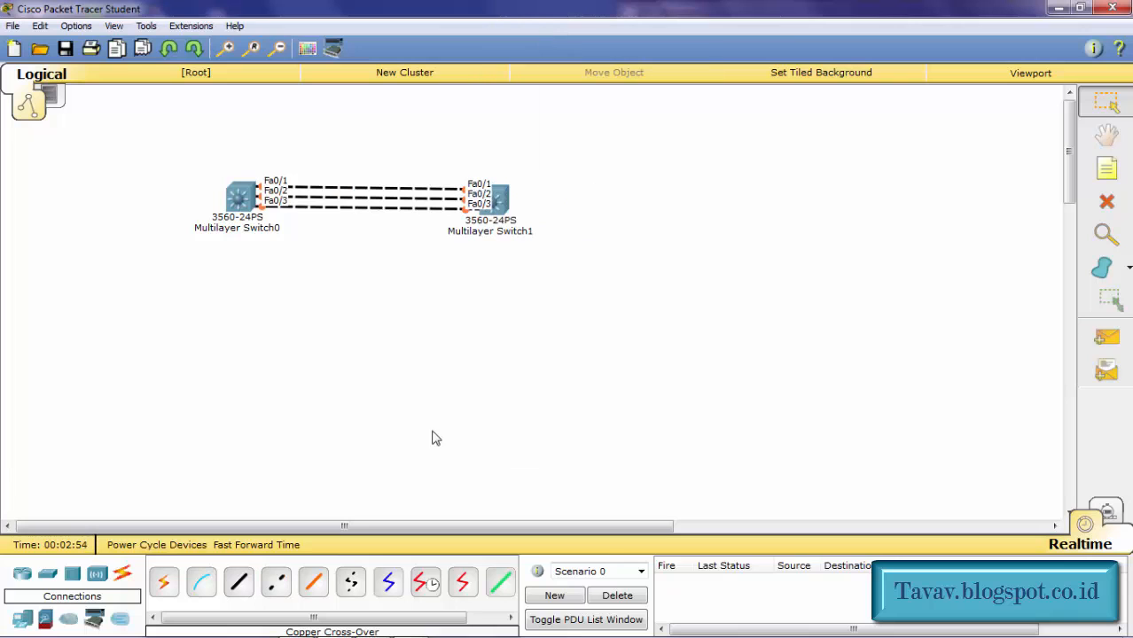
Add a fourth copper cross-over link between the two switches, using FastEthernet0/4 on both ends
click(276, 582)
click(248, 202)
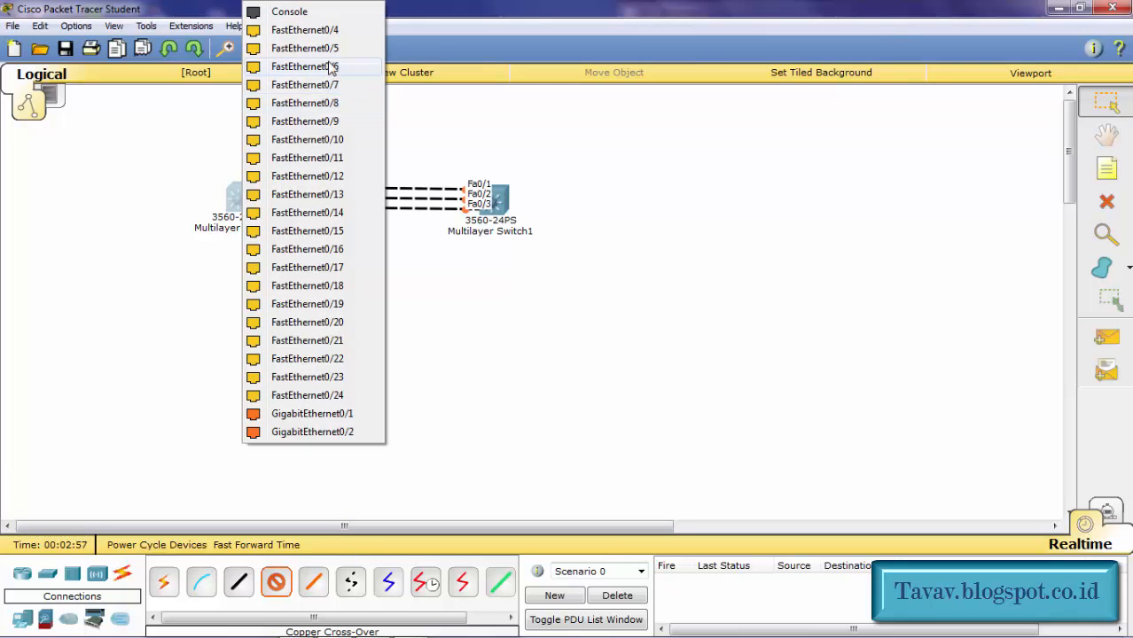
click(336, 33)
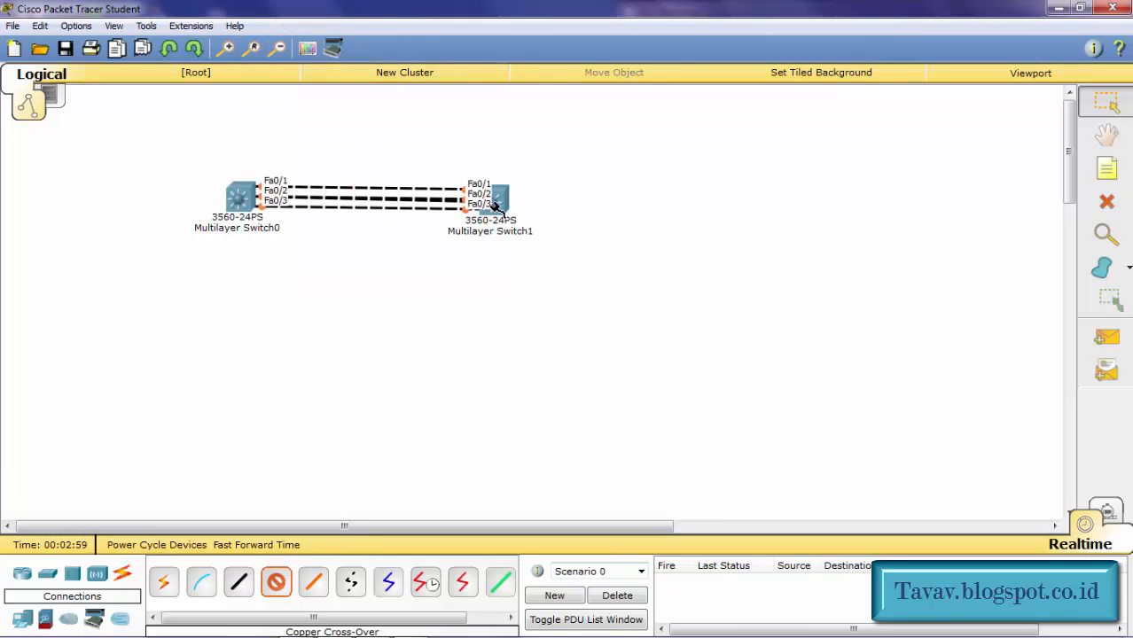
click(494, 207)
click(571, 33)
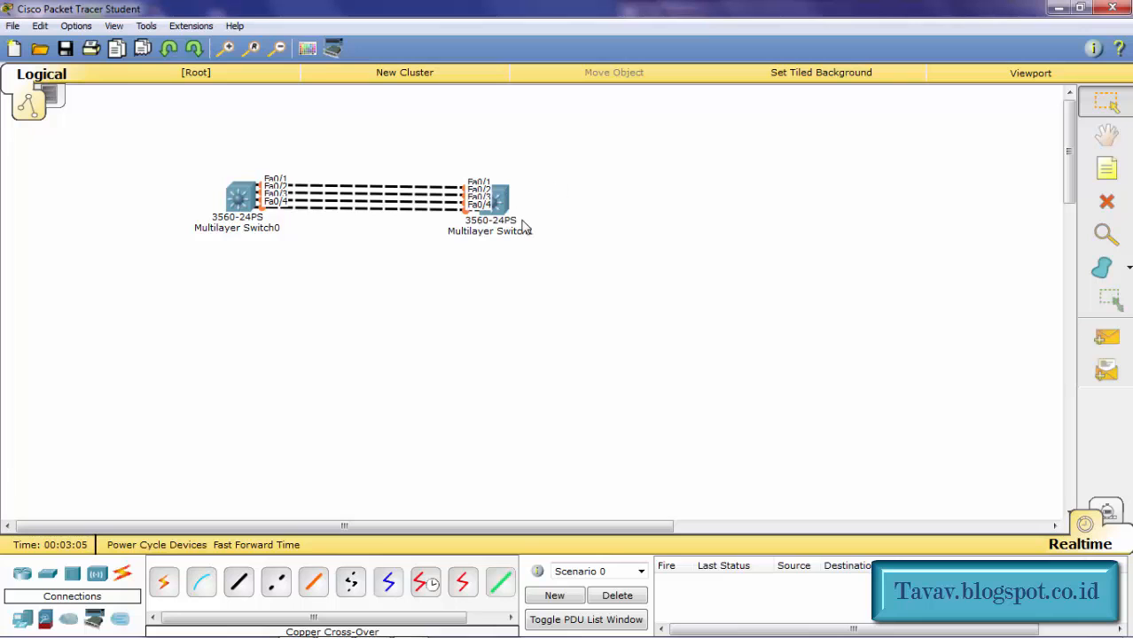
Open the command line interface of Multilayer Switch0 and enlarge its window to show more of the console
mouse_move(520, 231)
click(251, 202)
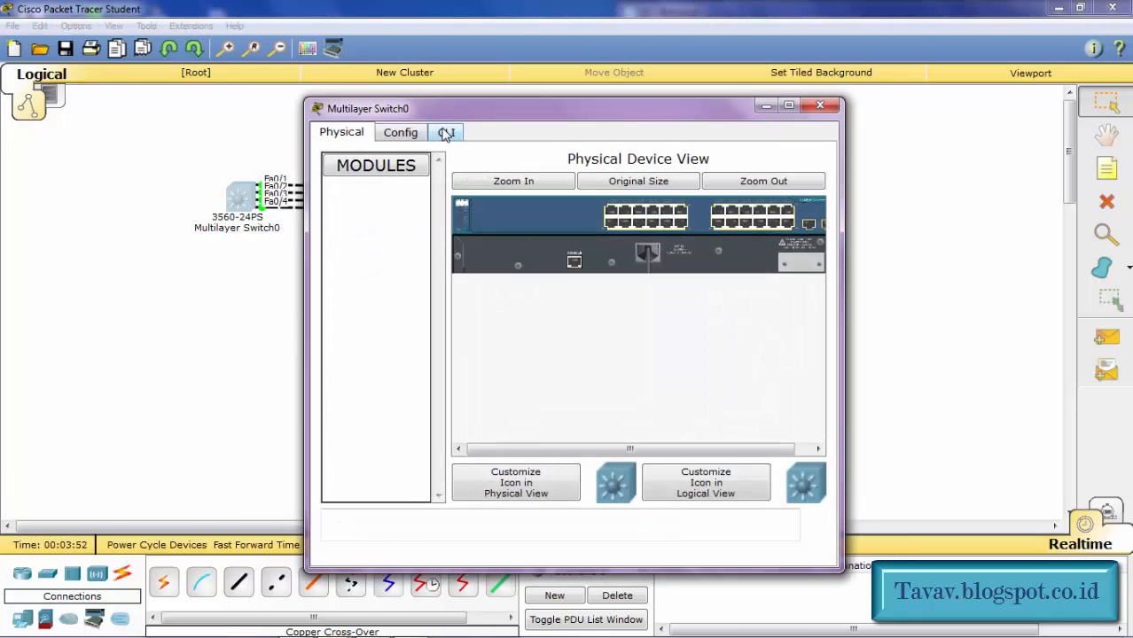
click(446, 133)
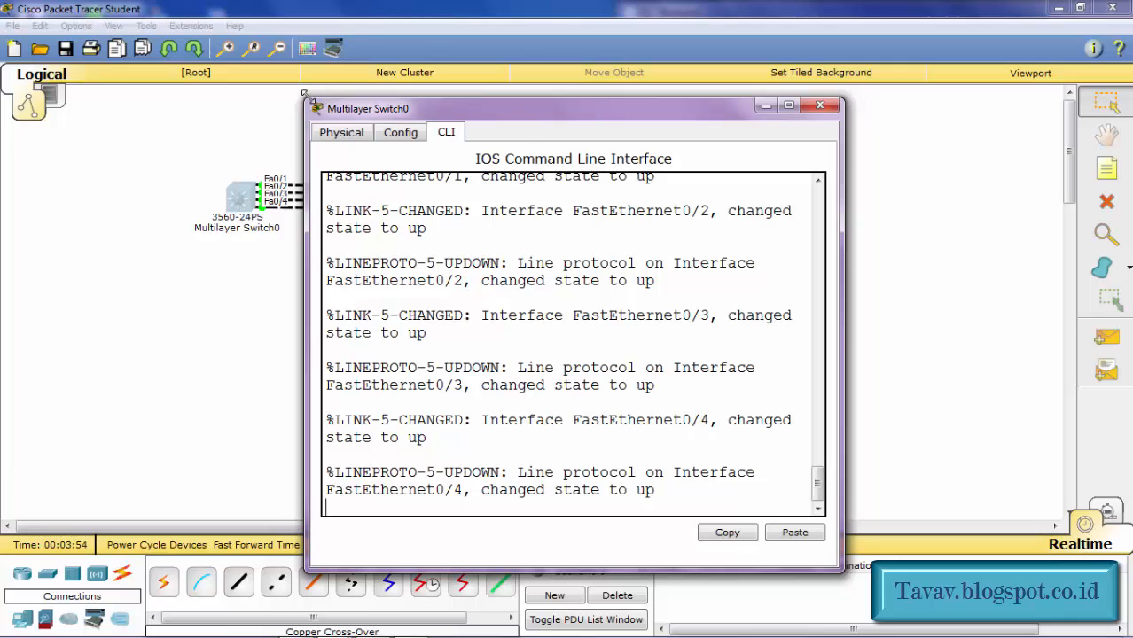
drag(282, 73, 156, 1)
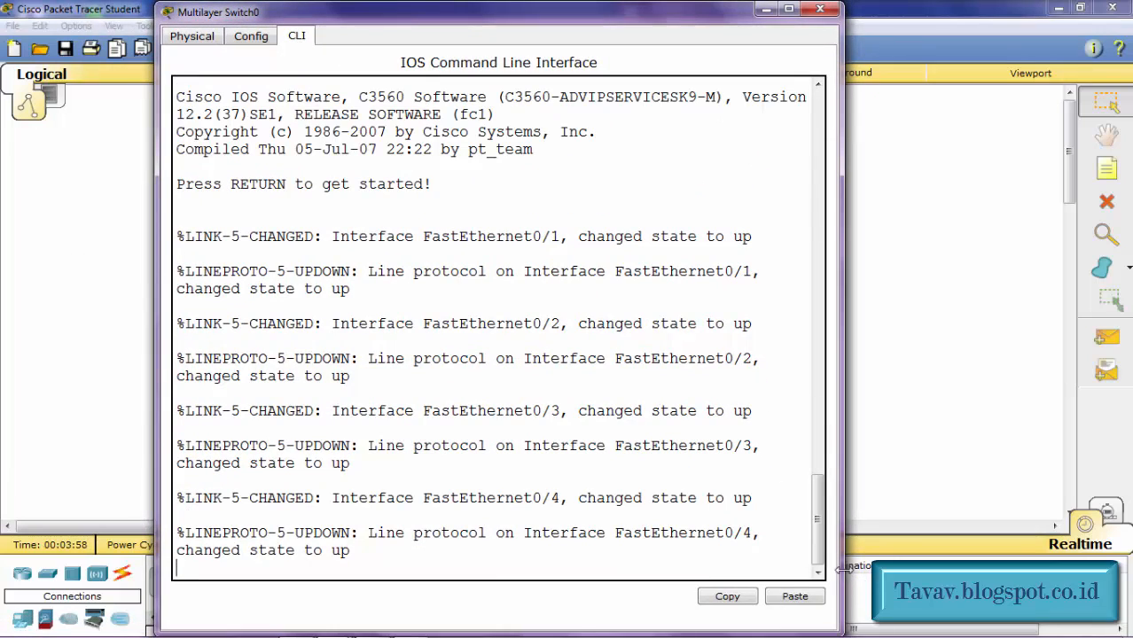
drag(838, 570, 1018, 552)
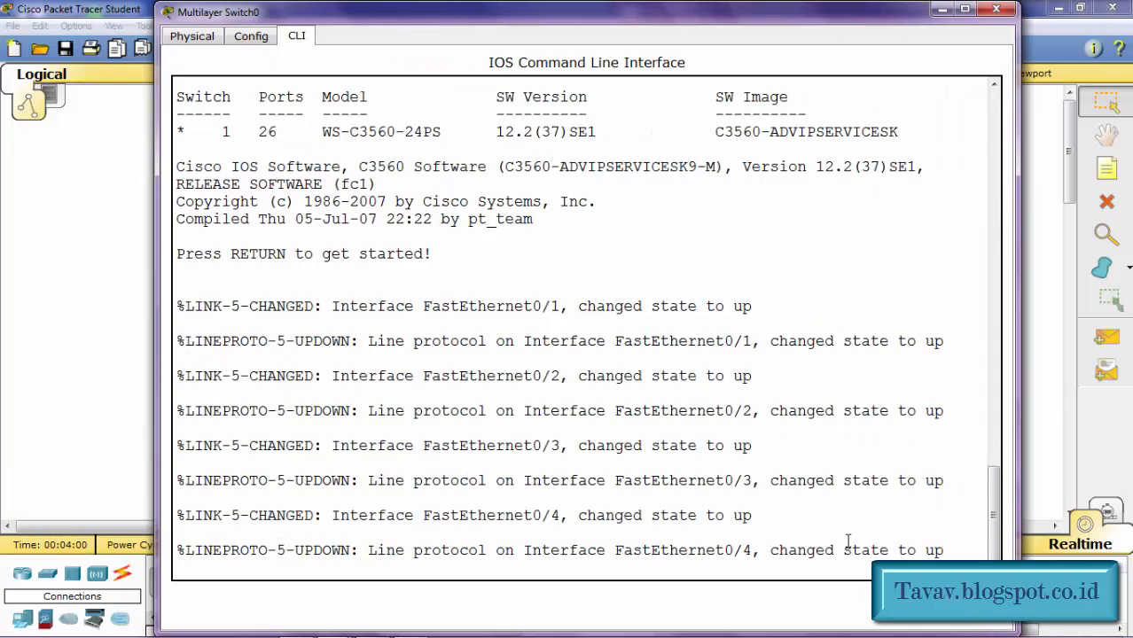
Start the console session on Multilayer Switch0 and enter global configuration mode with en and conf t
key(Return)
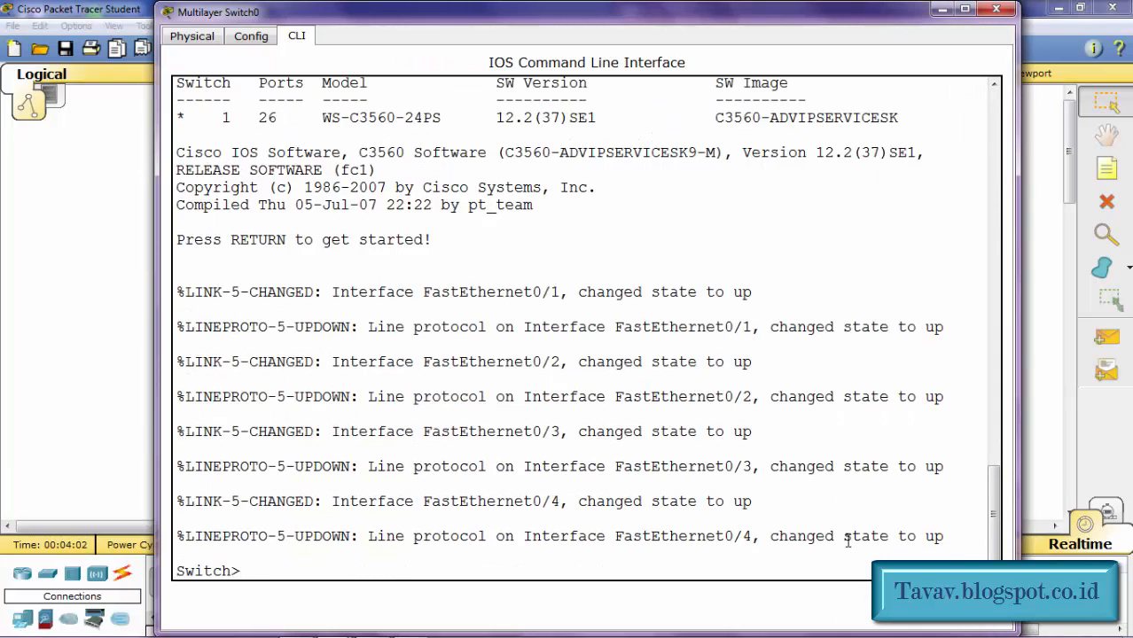
text(en)
key(Return)
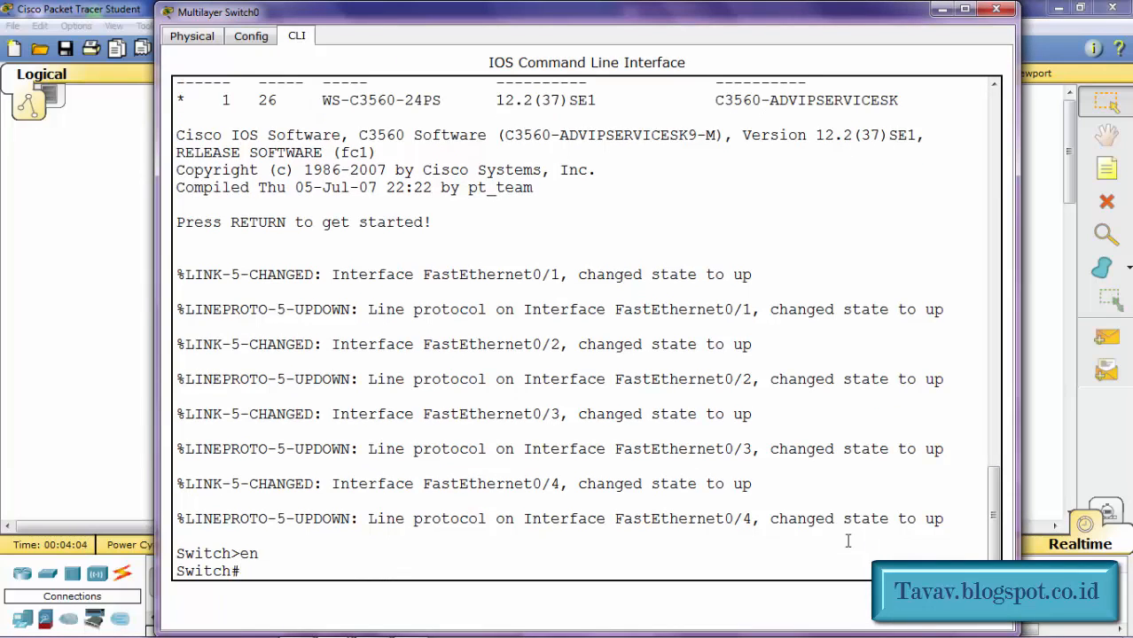
text(conf t)
key(Return)
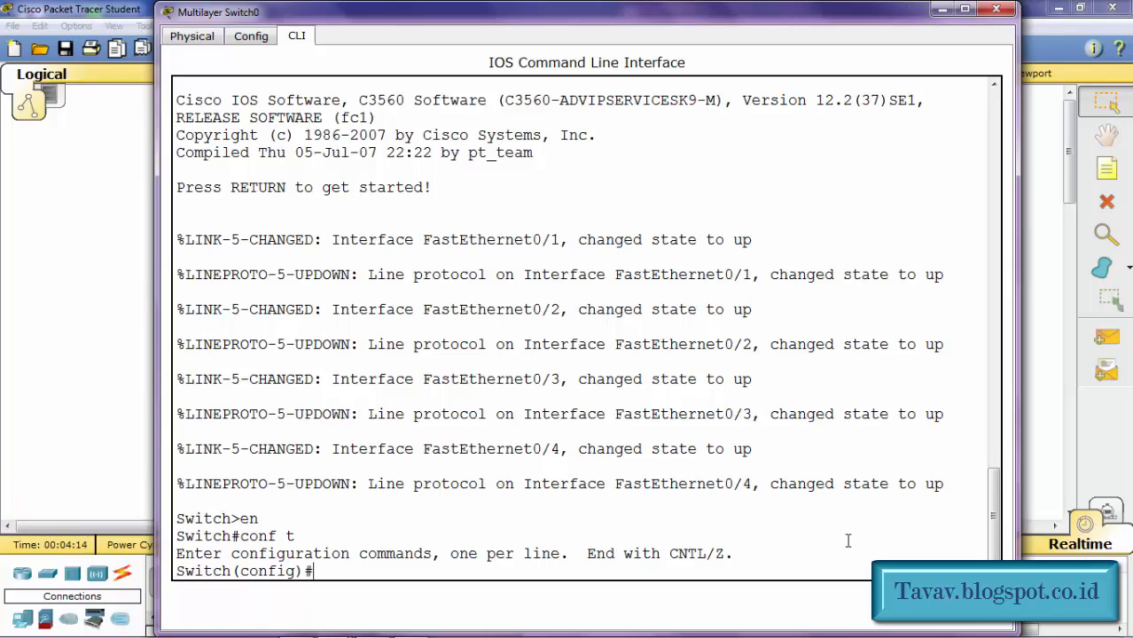
Enter interface range configuration for ports fa0/1-4 on Multilayer Switch0
text(int)
key(Tab)
text(rang)
key(Tab)
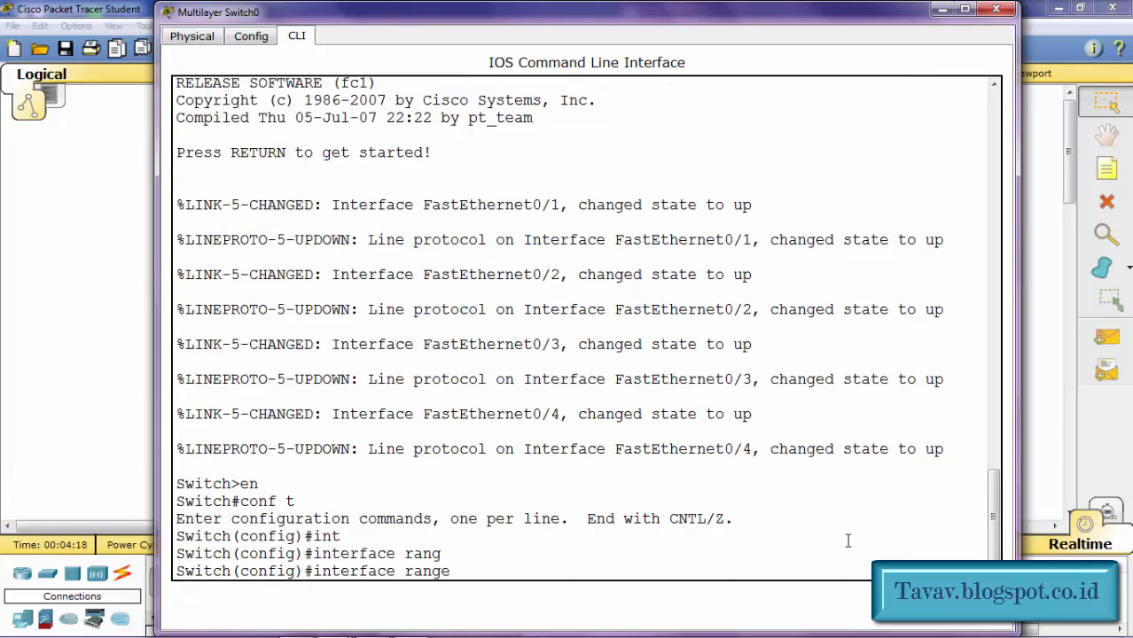
text(fa0/1)
text(=4)
key(BackSpace)
key(BackSpace)
text(-4)
key(Return)
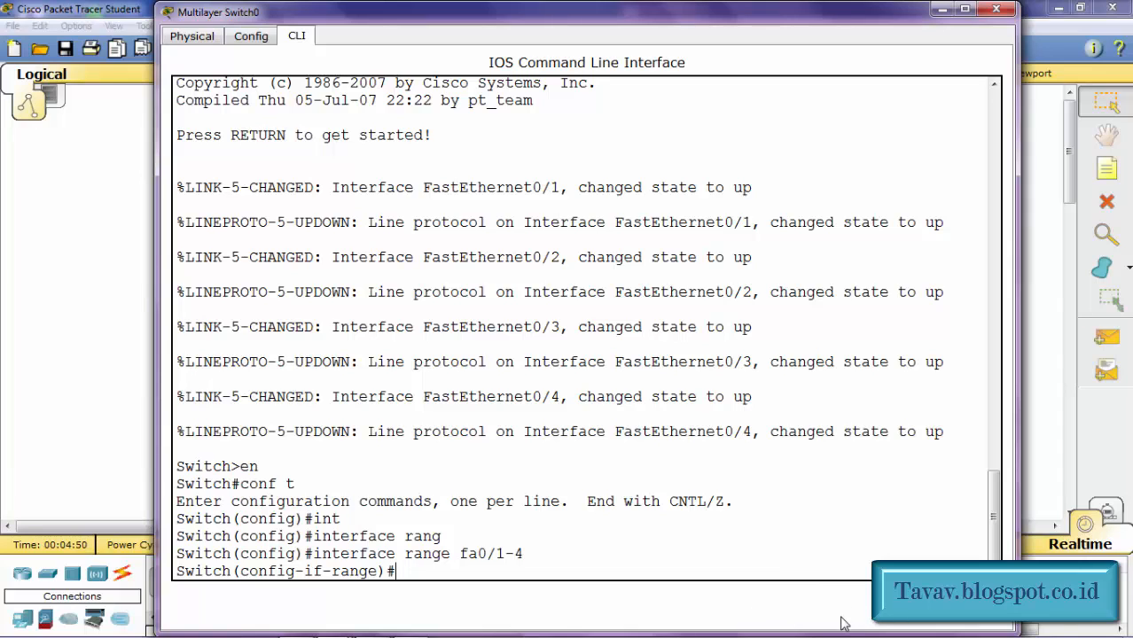
Assign the selected port range to channel-group 1 with mode on, and exit back to global configuration mode
mouse_move(916, 637)
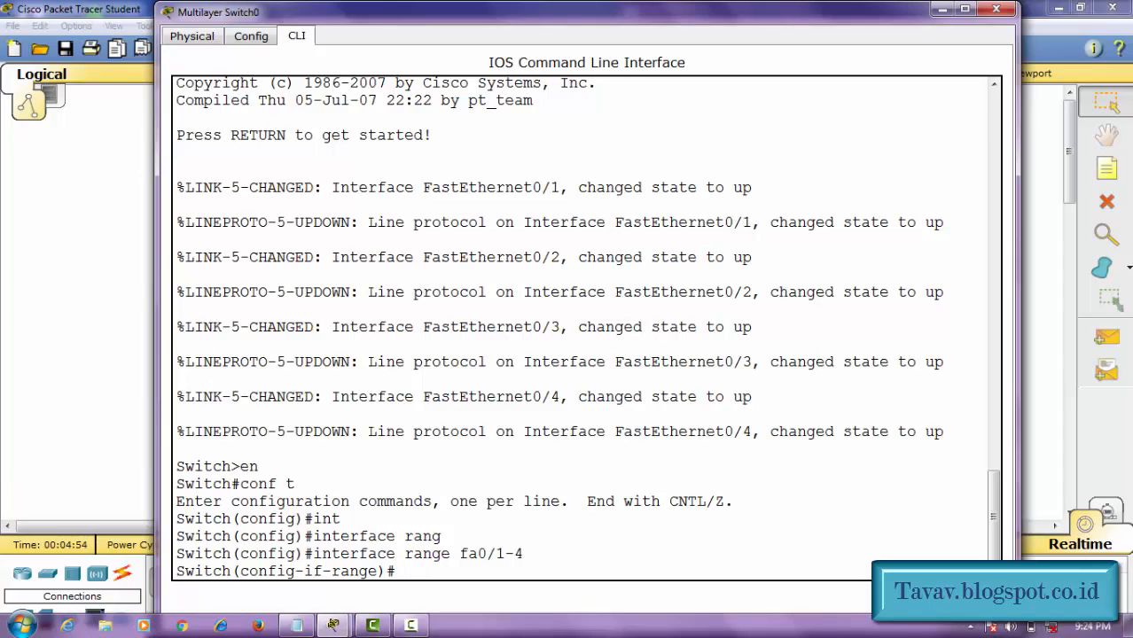
text(hannel-g)
key(Tab)
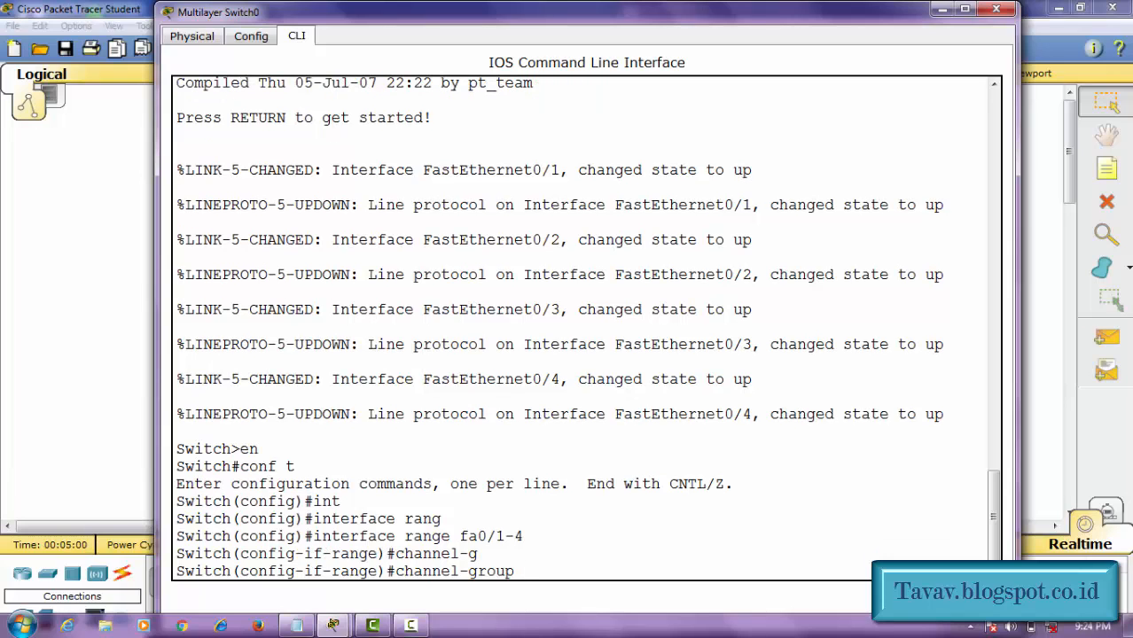
text(1 m)
key(Tab)
text(on)
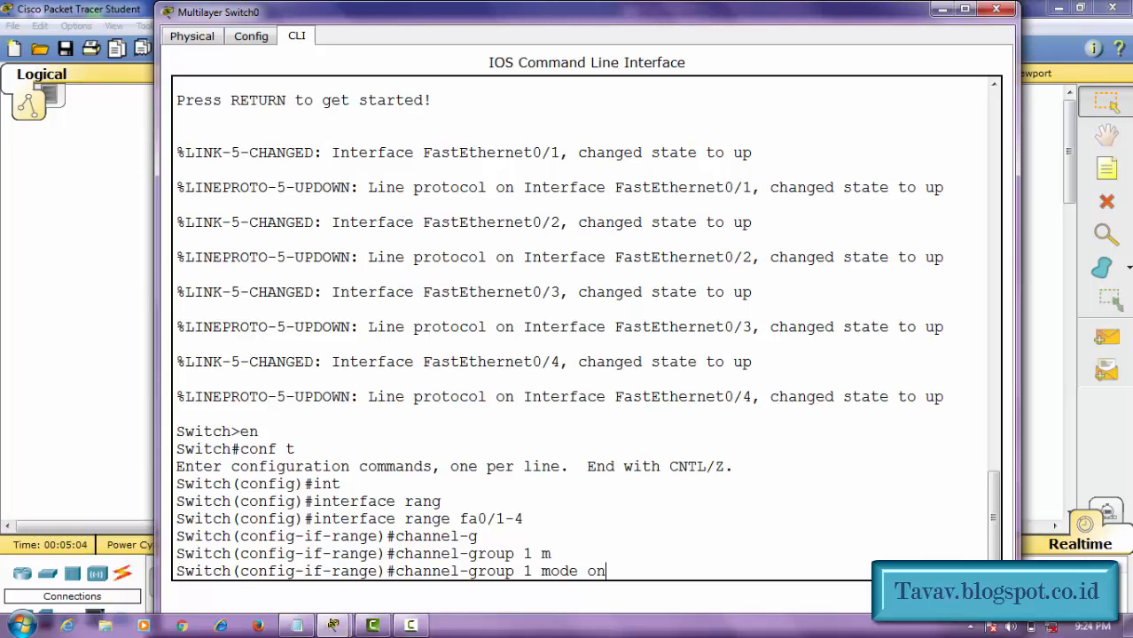
key(Return)
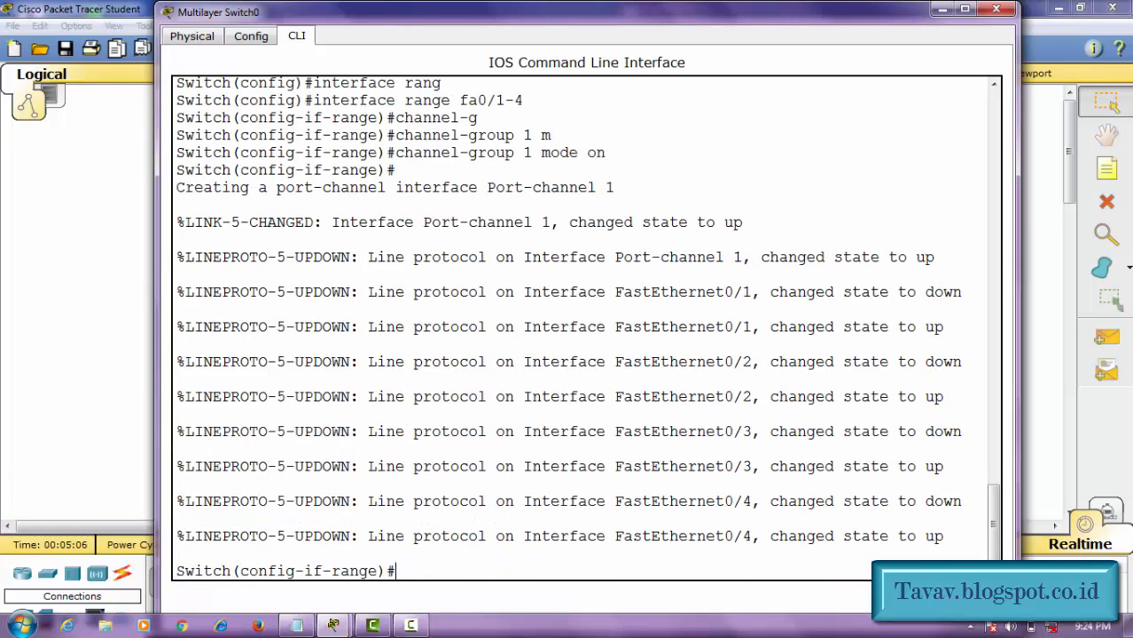
text(ex)
key(Return)
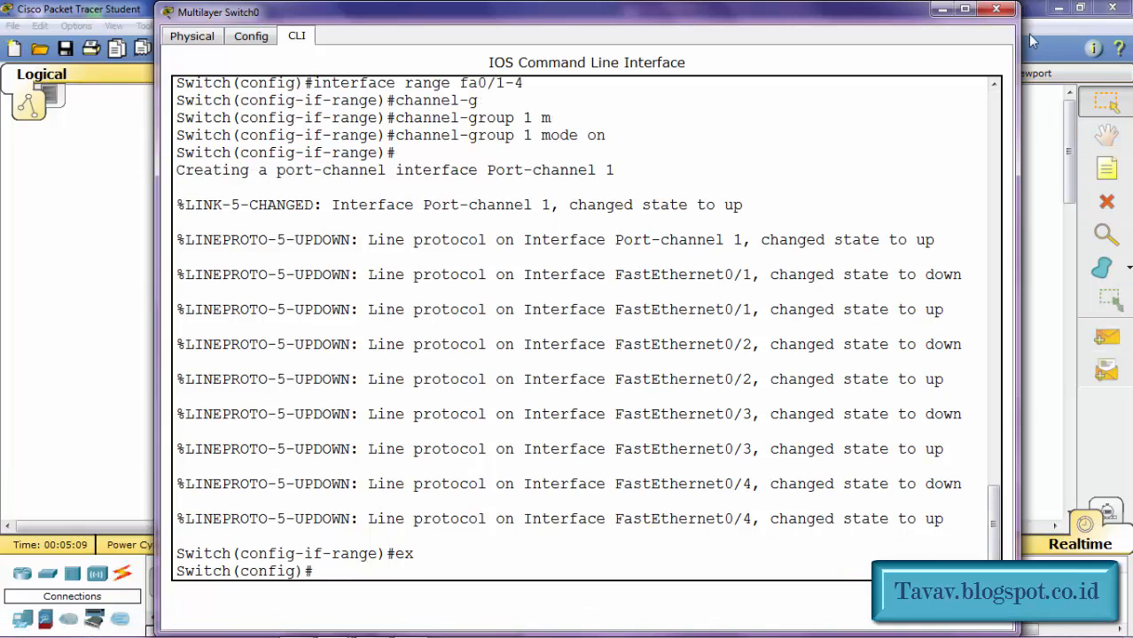
Close the Multilayer Switch0 window, open the command line interface of Multilayer Switch1 and enlarge its window
click(999, 9)
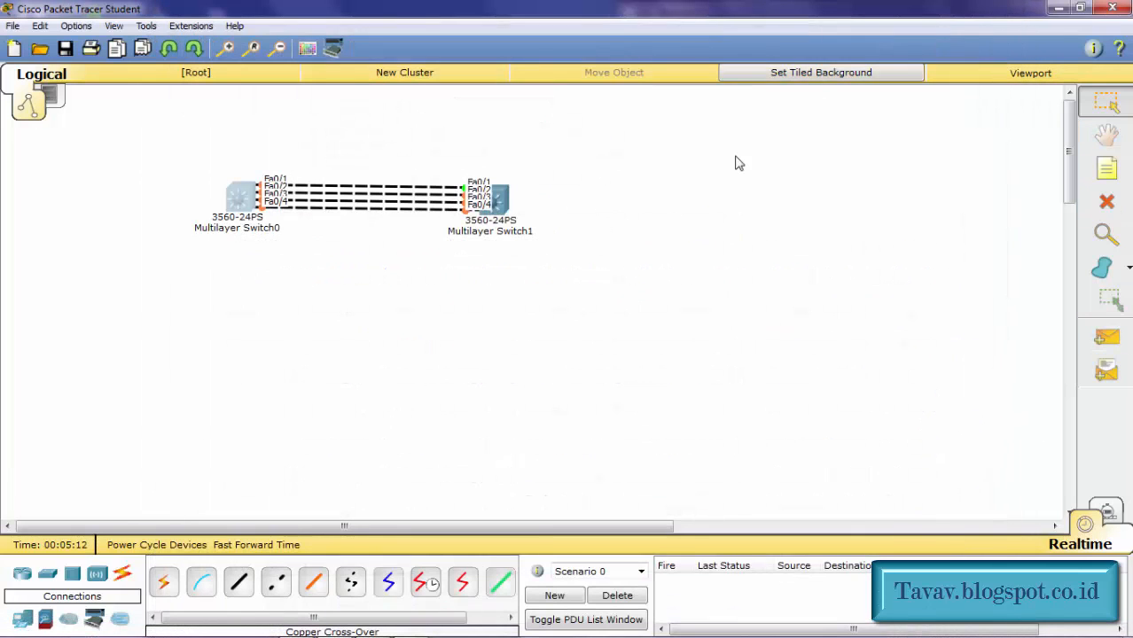
click(498, 206)
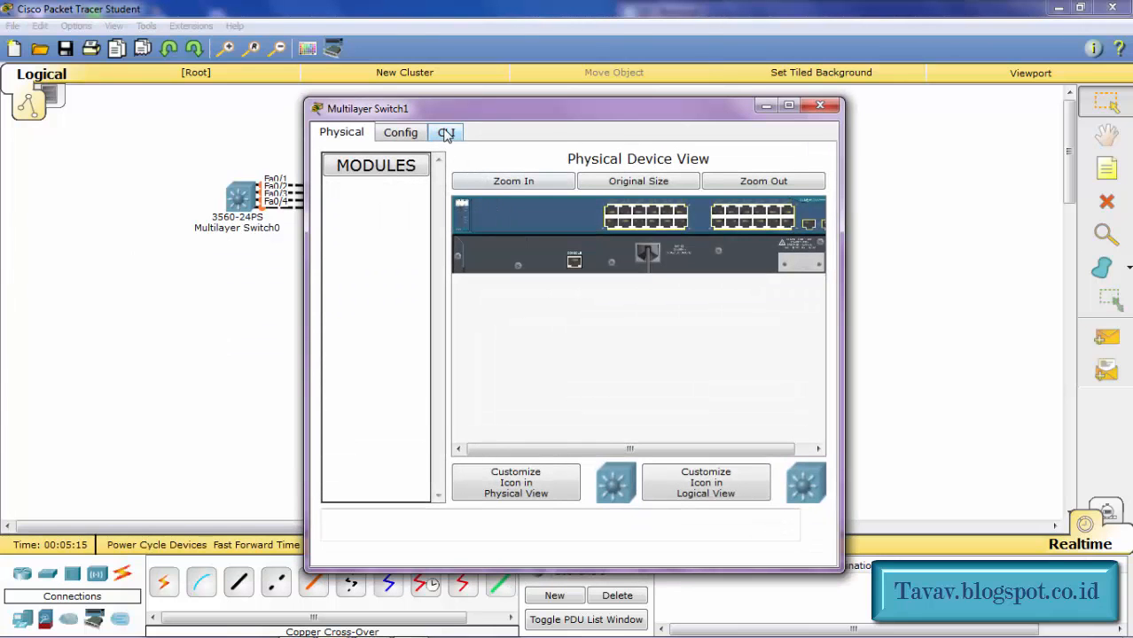
click(446, 132)
drag(478, 108, 334, 13)
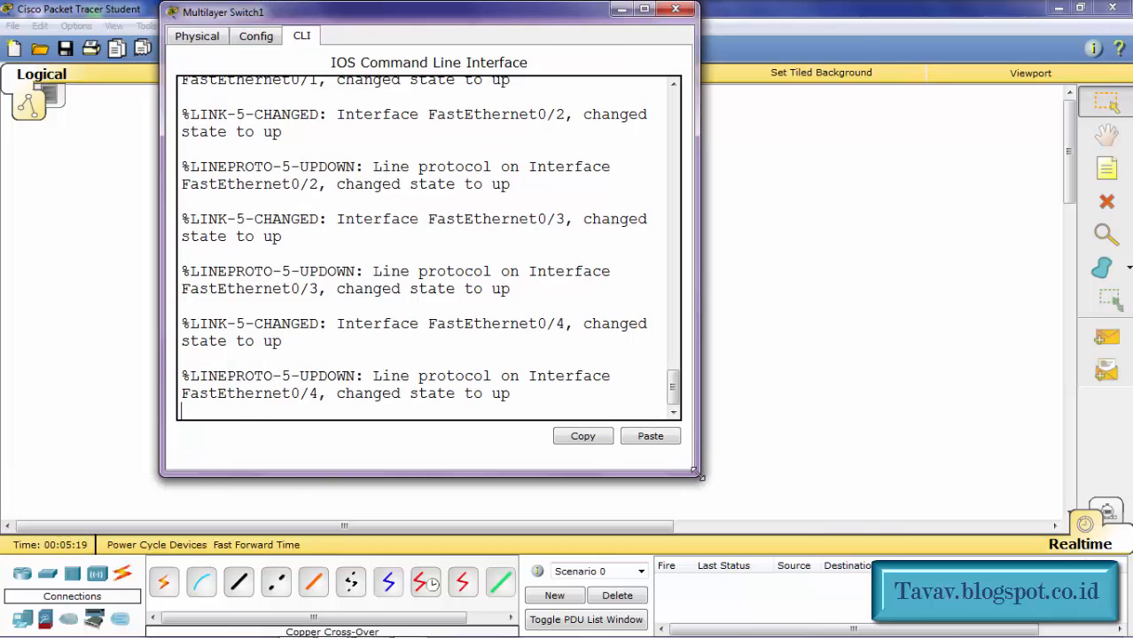
drag(697, 474, 1042, 634)
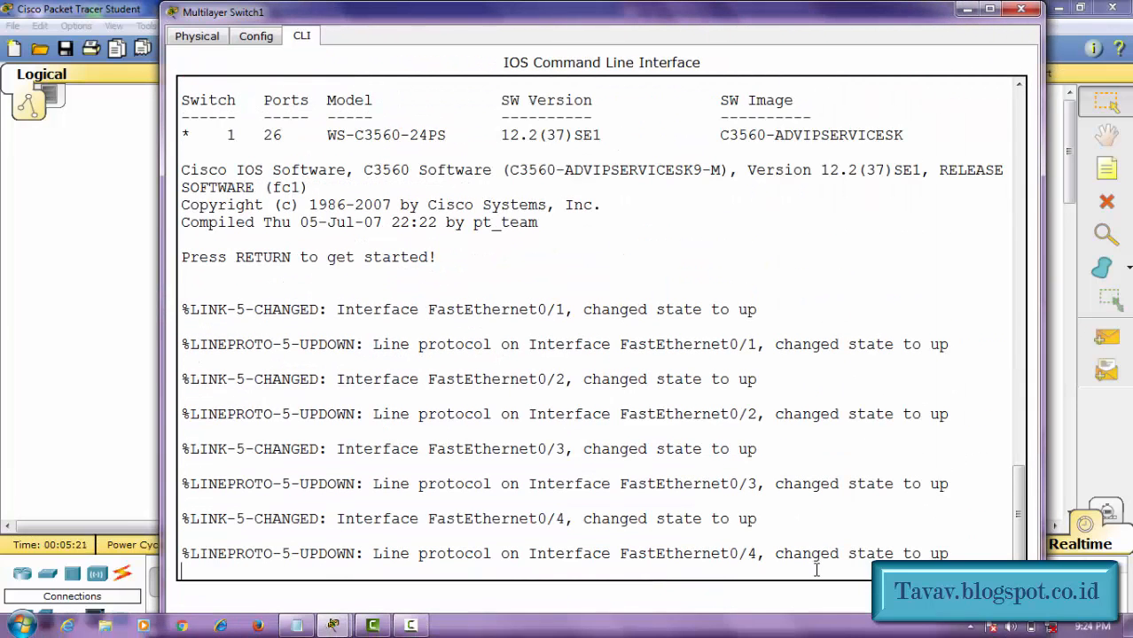
Start the console session on Multilayer Switch1 and enter global configuration mode with en and conf t
key(Return)
text(en)
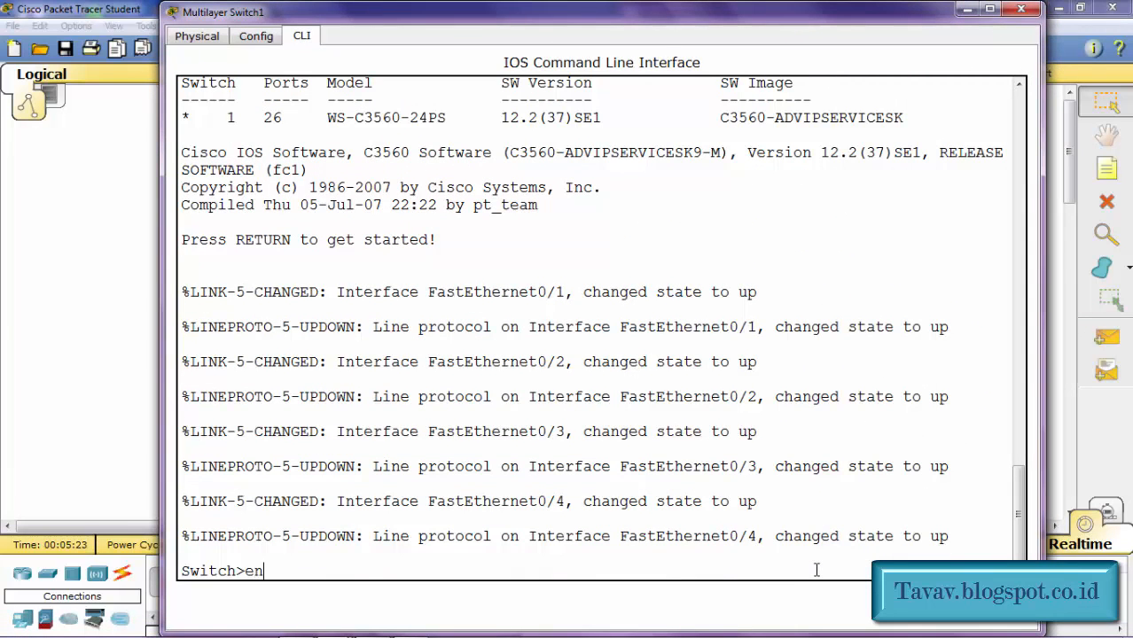
key(Return)
text(conf t)
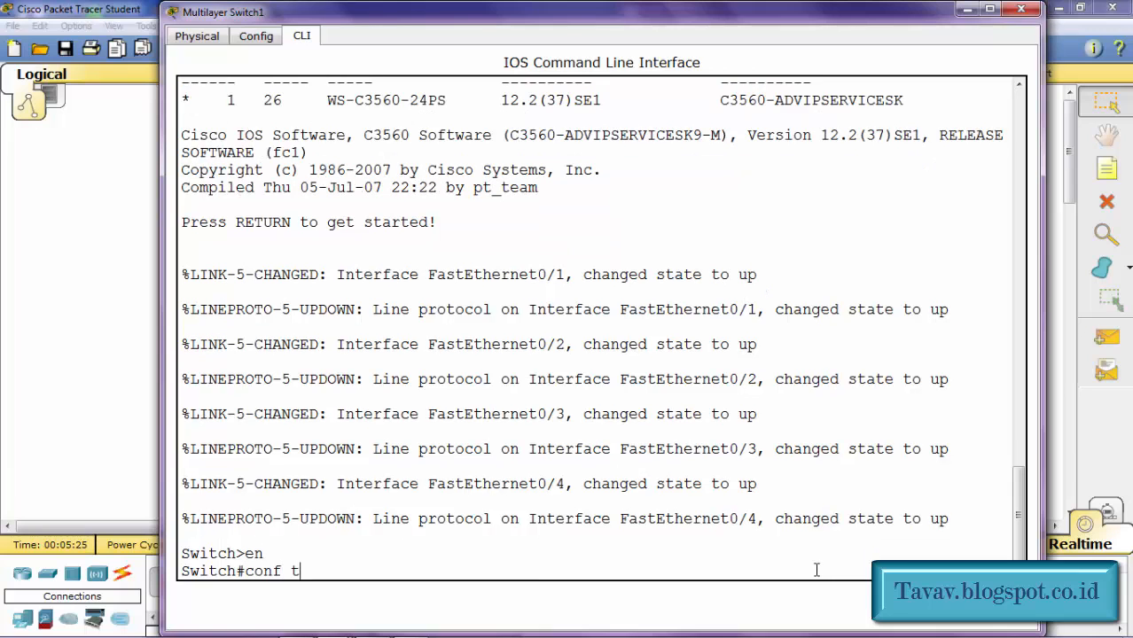
key(Return)
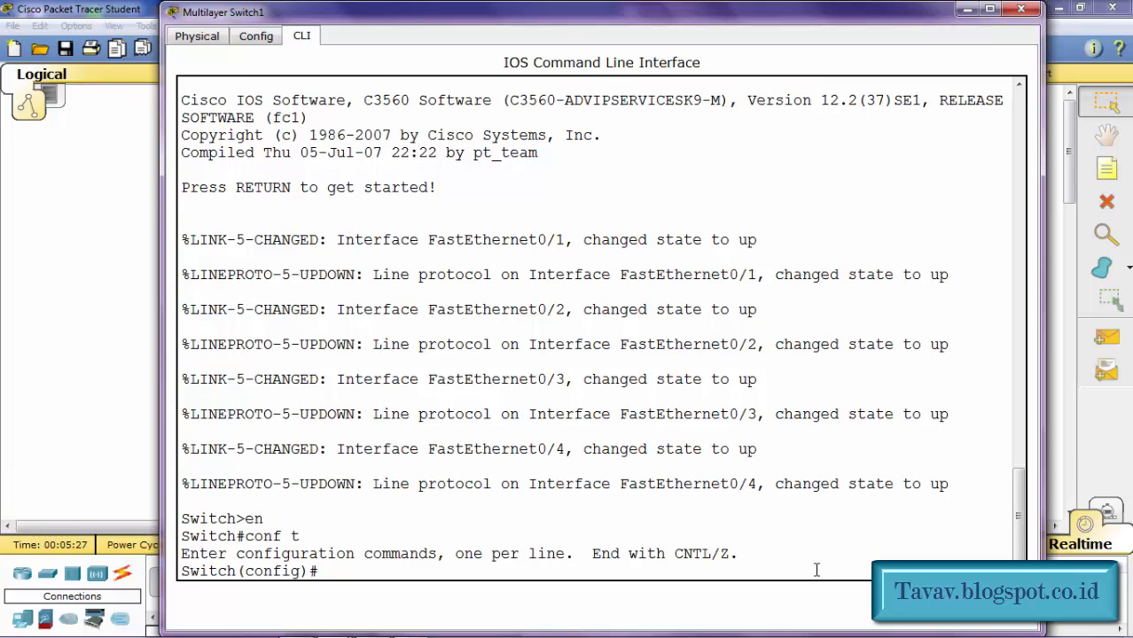
Enter interface range configuration for ports fa0/1-4 on Multilayer Switch1
text(int)
key(Tab)
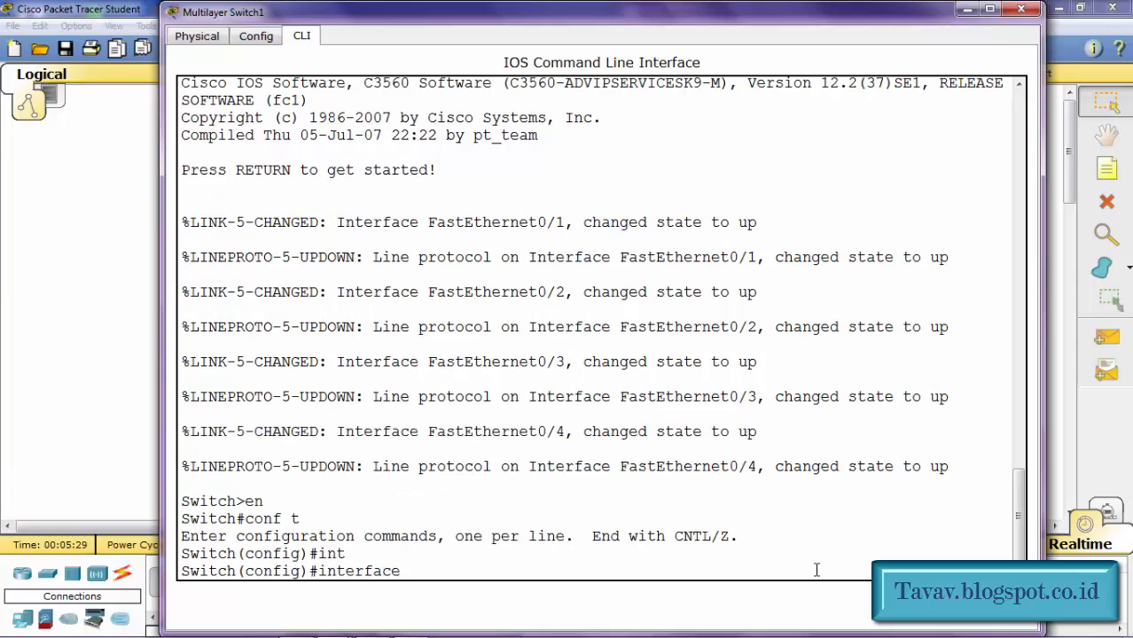
text(r)
key(Tab)
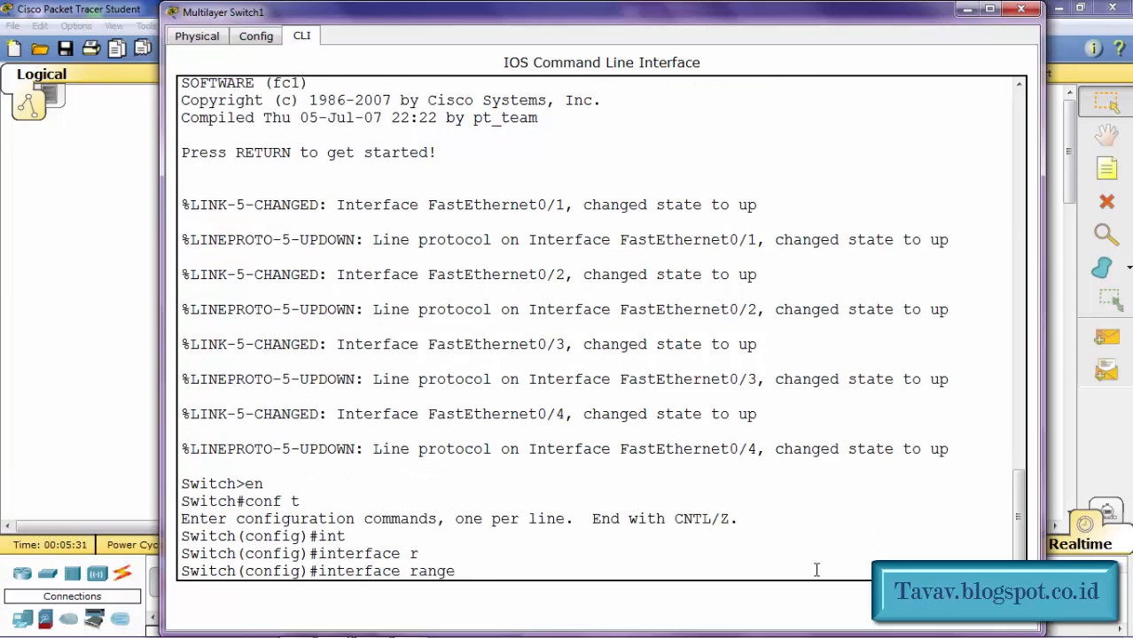
text(fa0/1-4)
key(Return)
Assign Multilayer Switch1's port range to channel-group 1 with mode on, exit to global configuration mode and close the switch window
text(c)
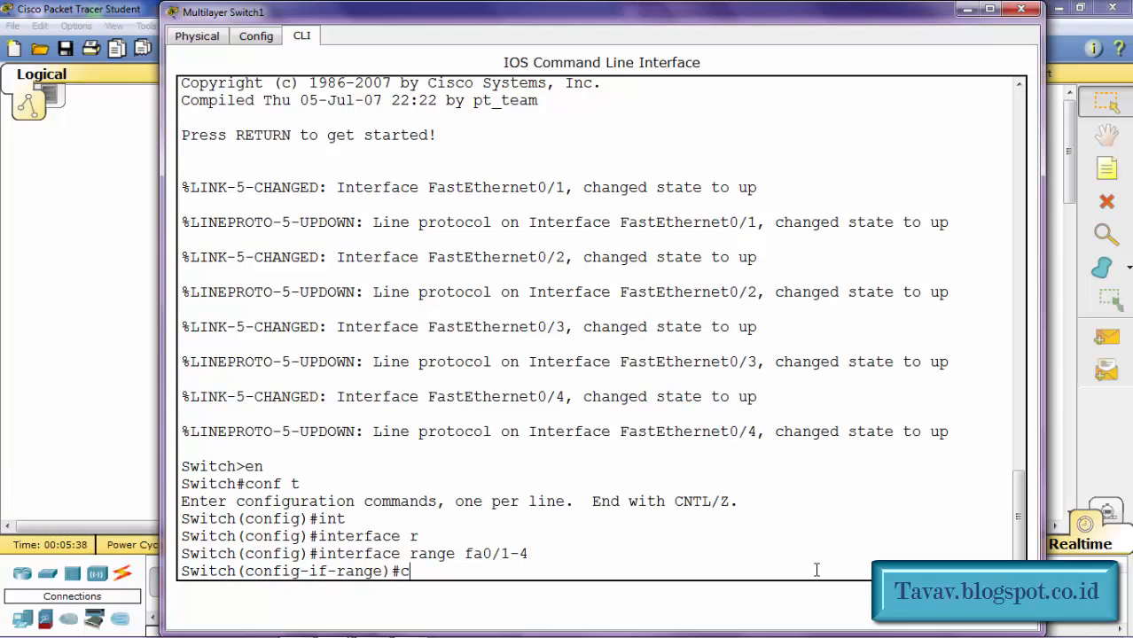
text(hannel-gr)
key(Tab)
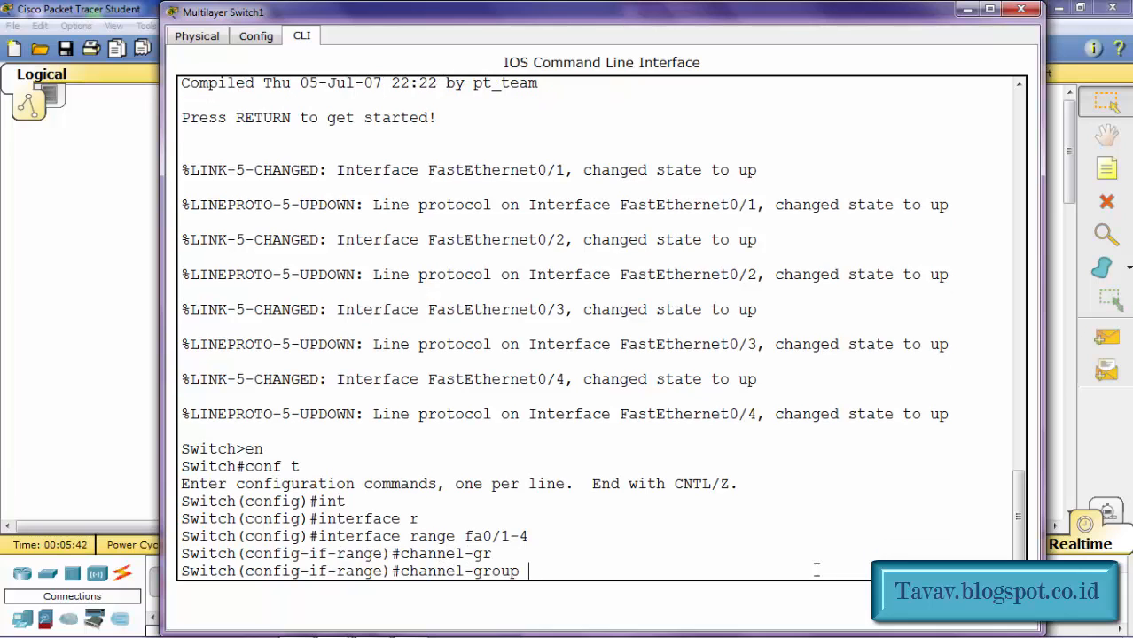
text(1 mode on)
key(Return)
text(ex)
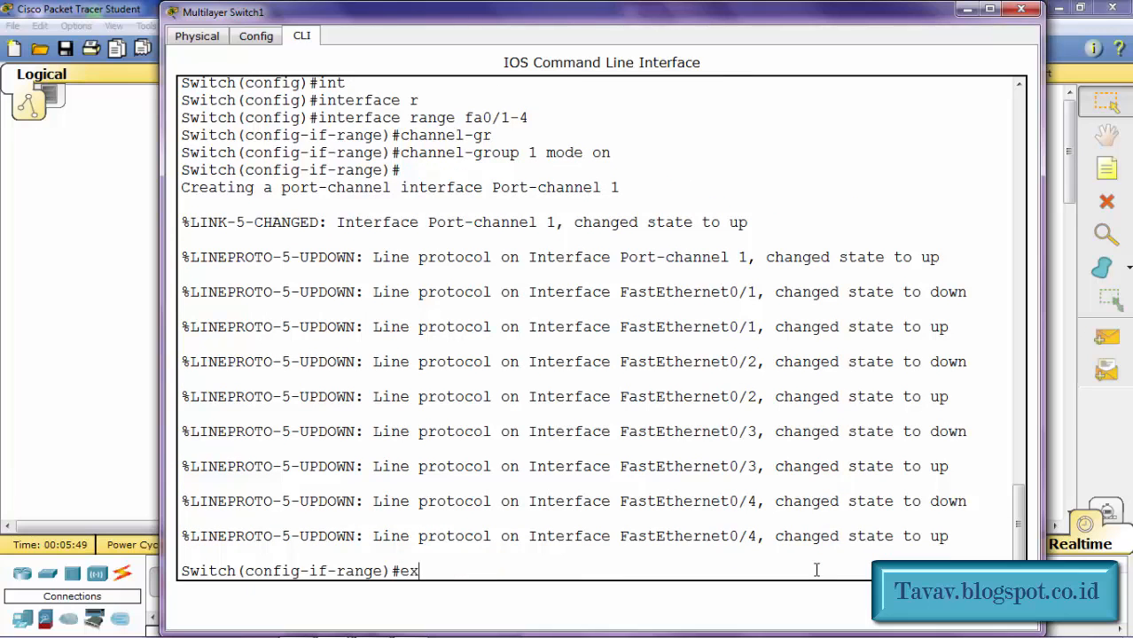
key(Return)
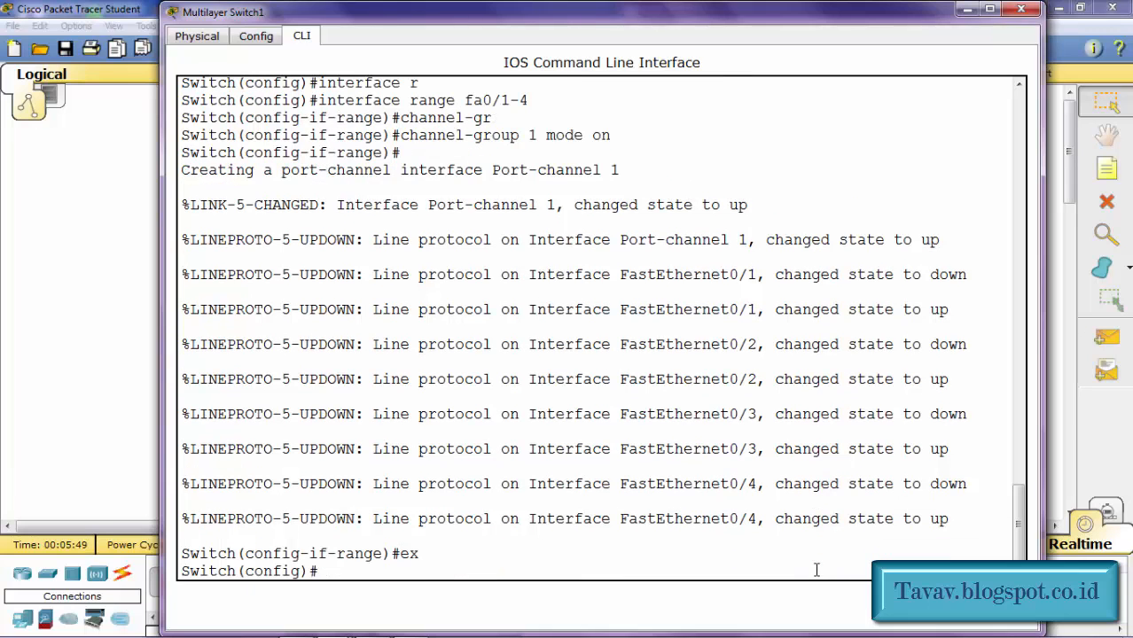
click(1021, 9)
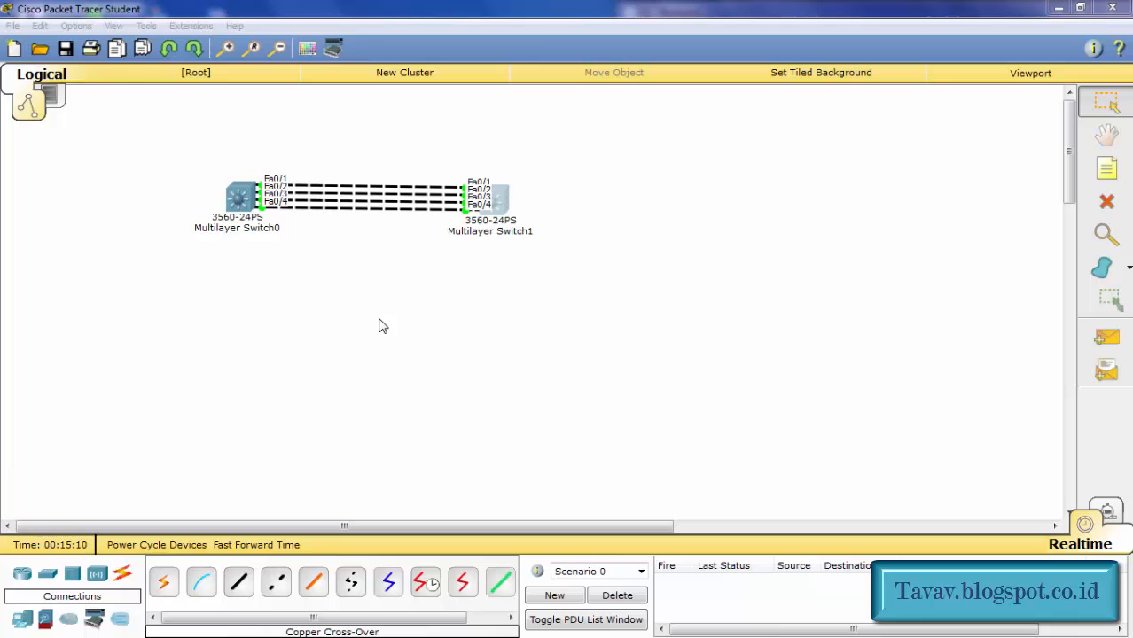
Reopen the command line interface of Multilayer Switch0 and resize its window to show more of the console
click(241, 197)
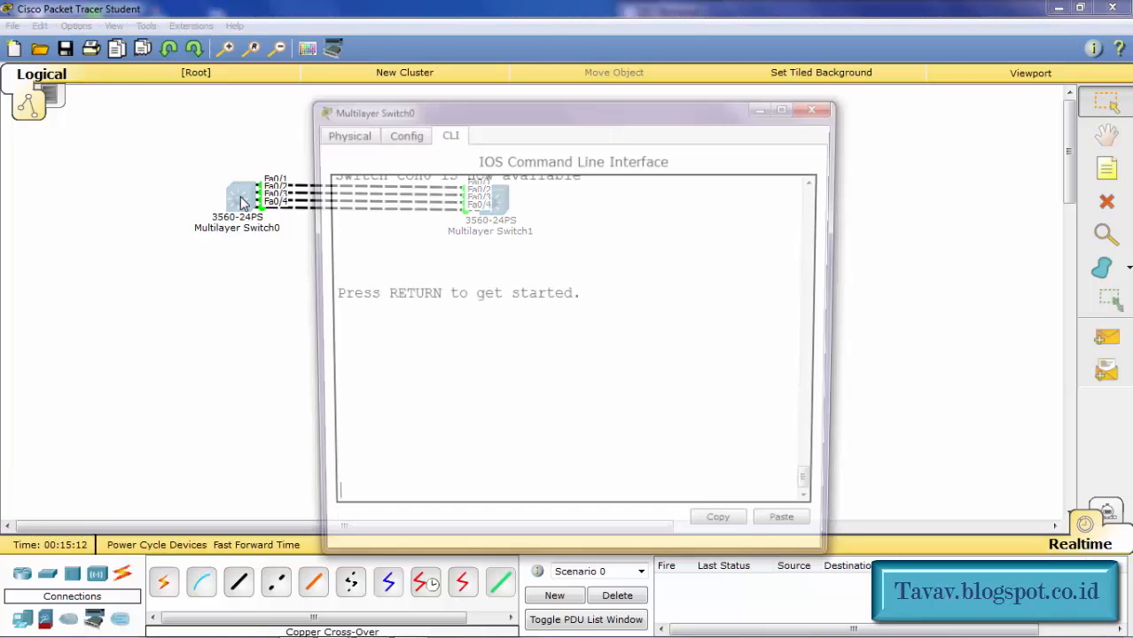
drag(390, 112, 229, 9)
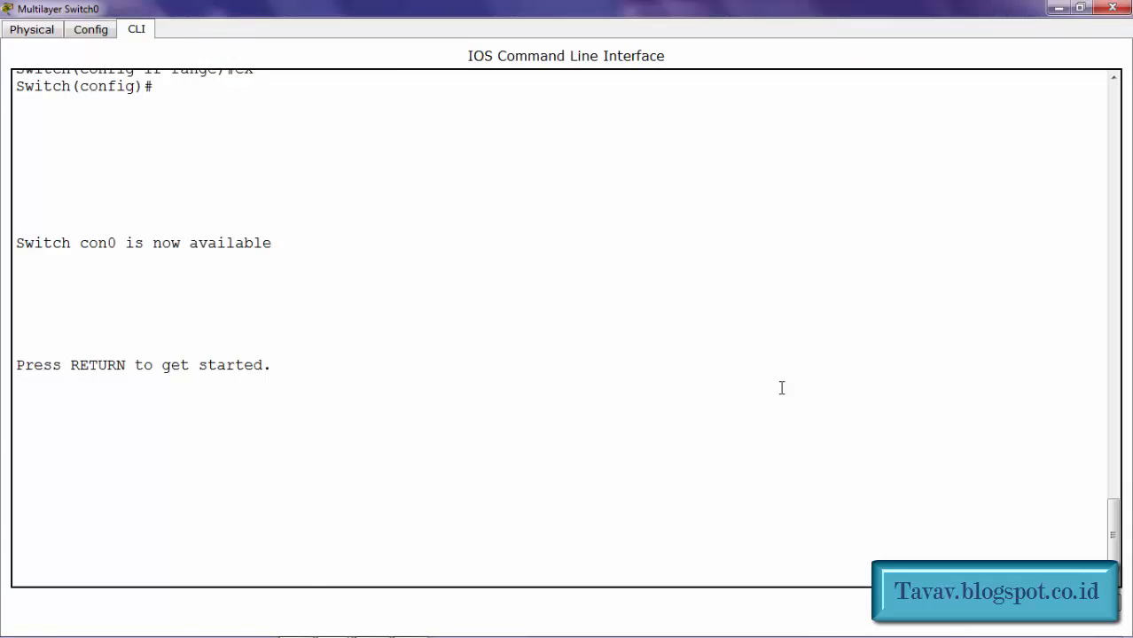
click(1080, 8)
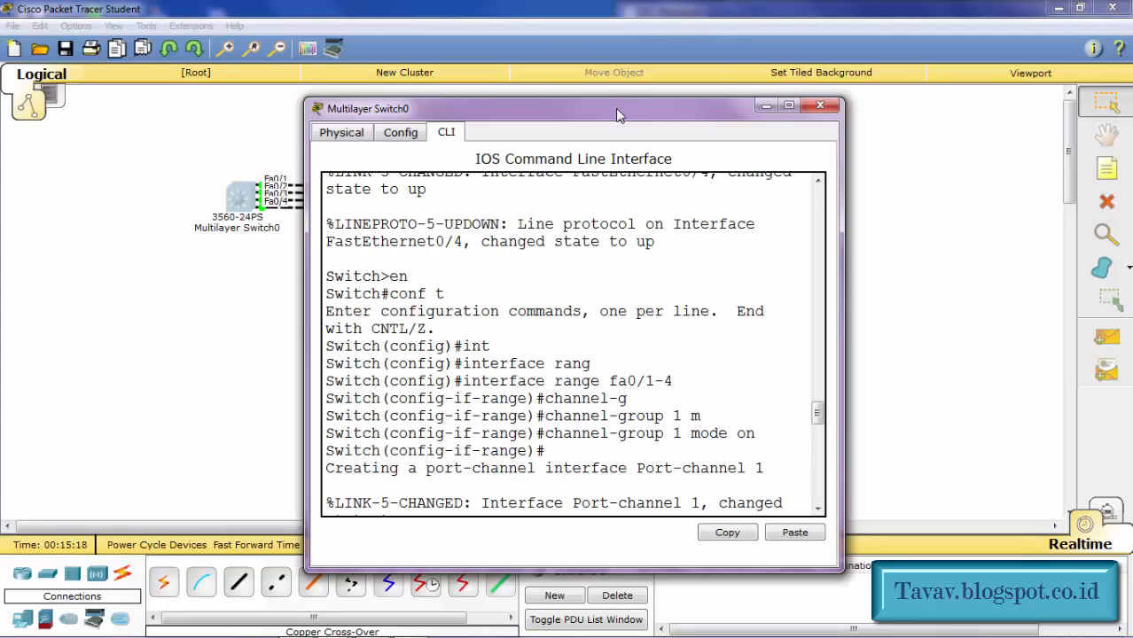
drag(618, 115, 488, 22)
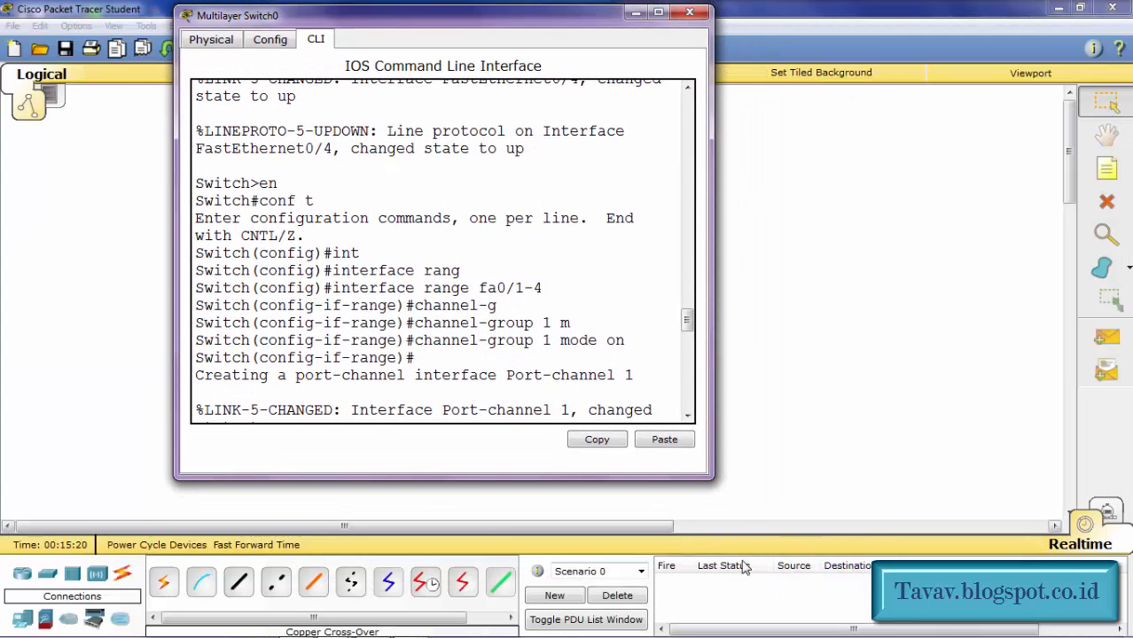
drag(709, 477, 980, 629)
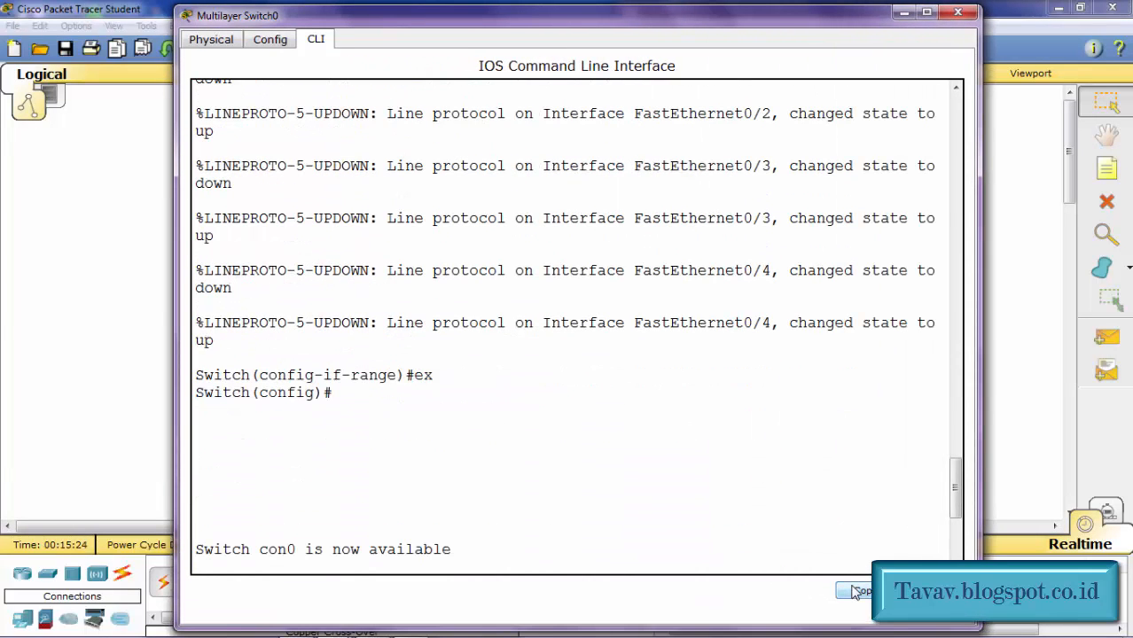
Resume the console session on Multilayer Switch0 and return to global configuration mode with en and conf t
key(Return)
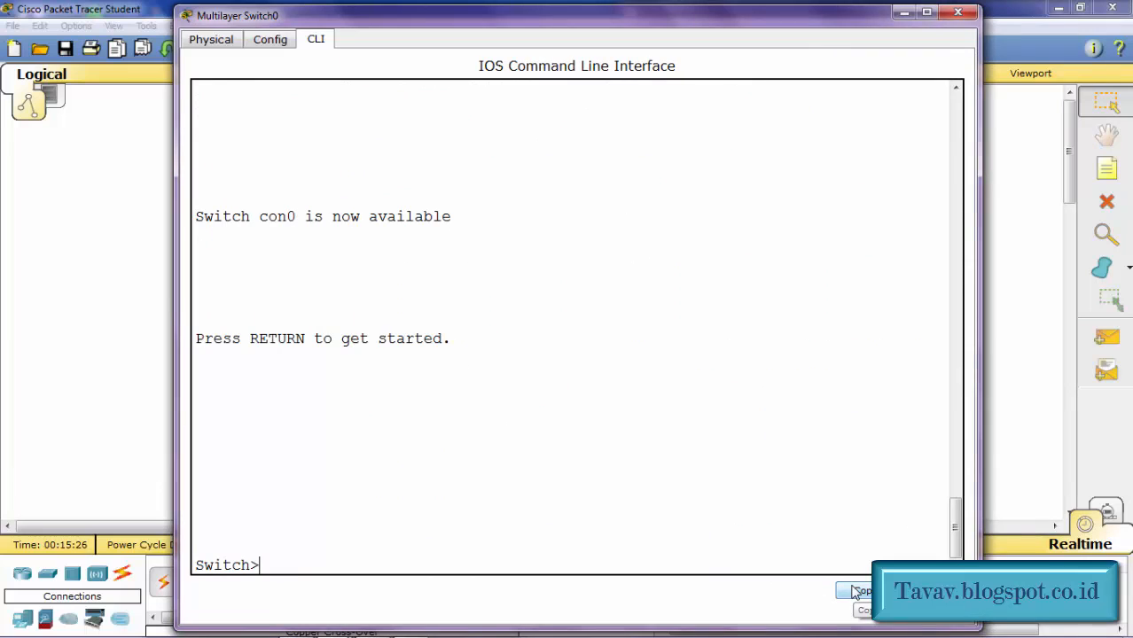
text(en)
key(Return)
text(conf t)
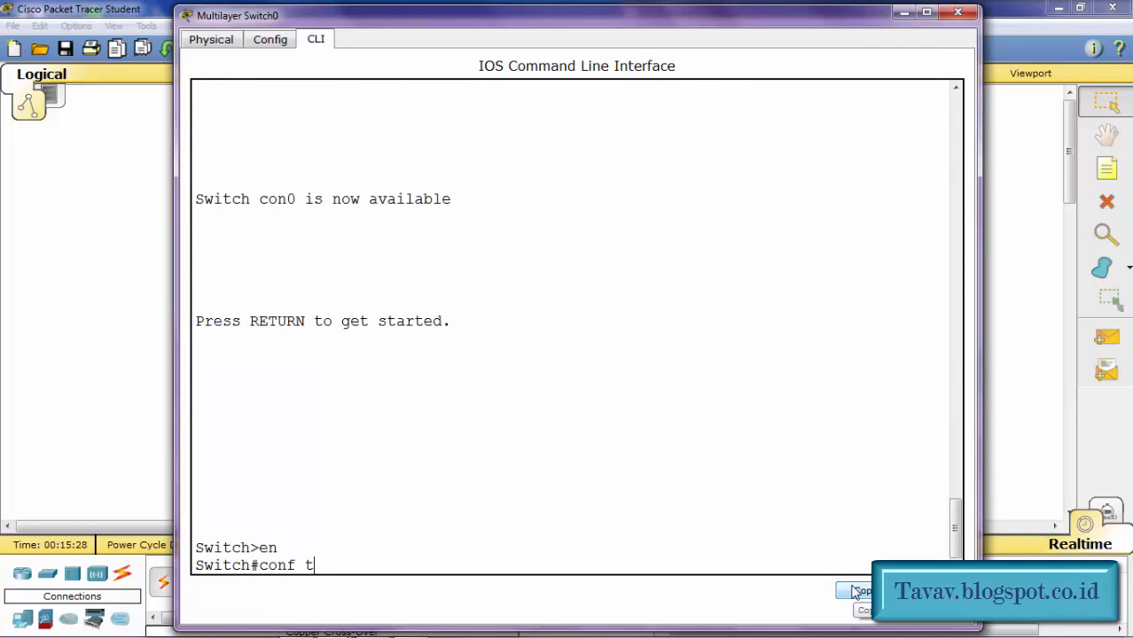
key(Return)
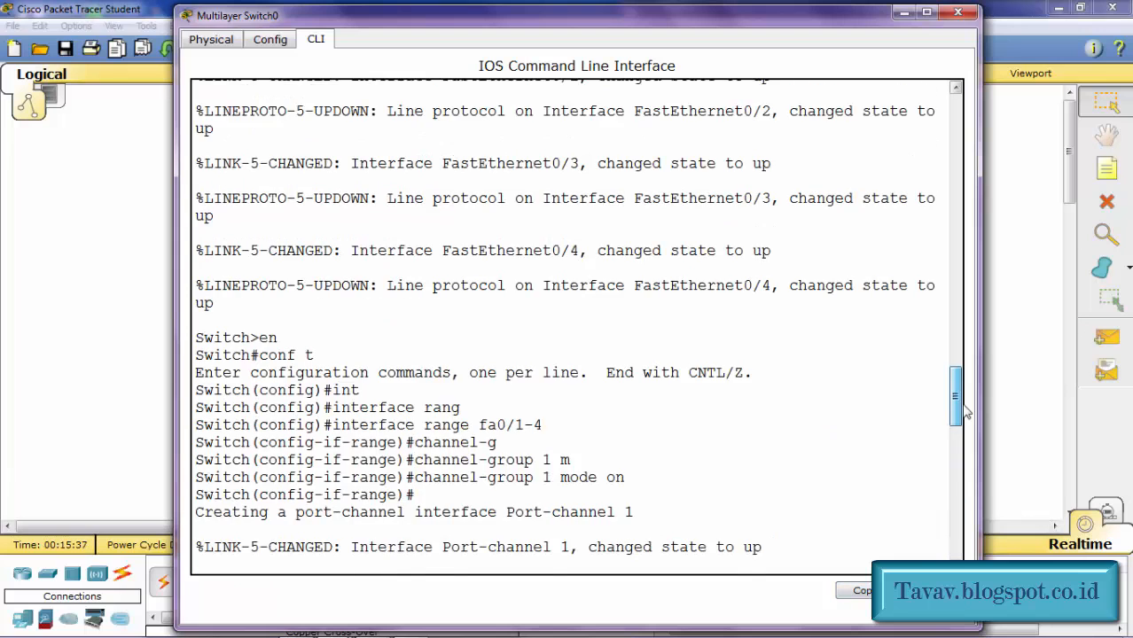
Check the port-channel name in Multilayer Switch0's earlier console output and enter interface configuration for port-channel 1
drag(965, 412, 956, 430)
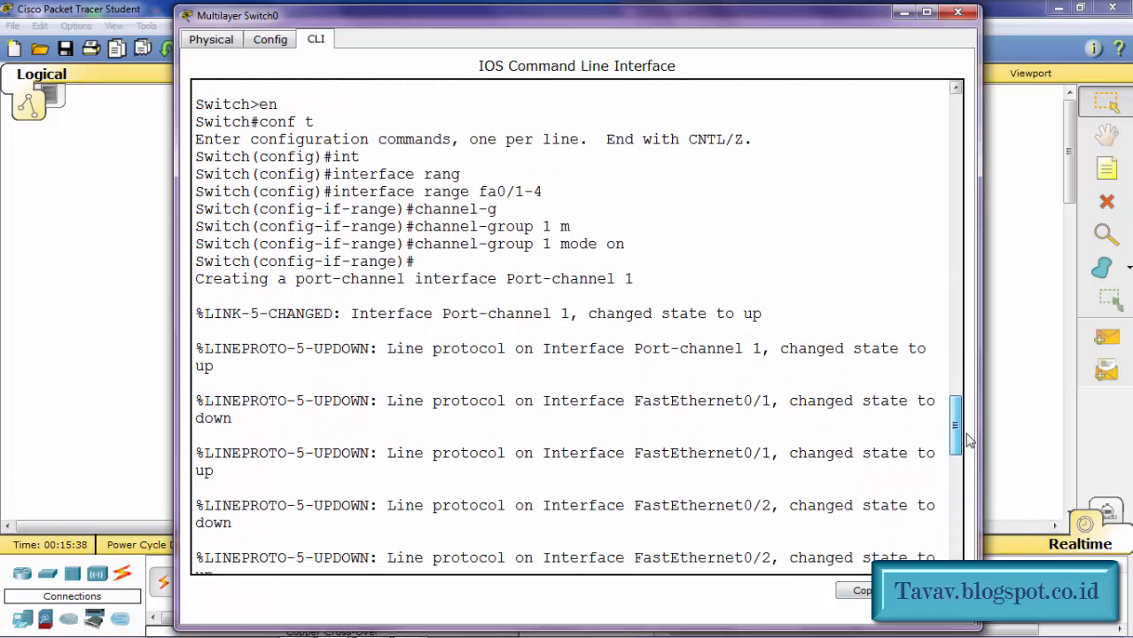
drag(687, 280, 507, 279)
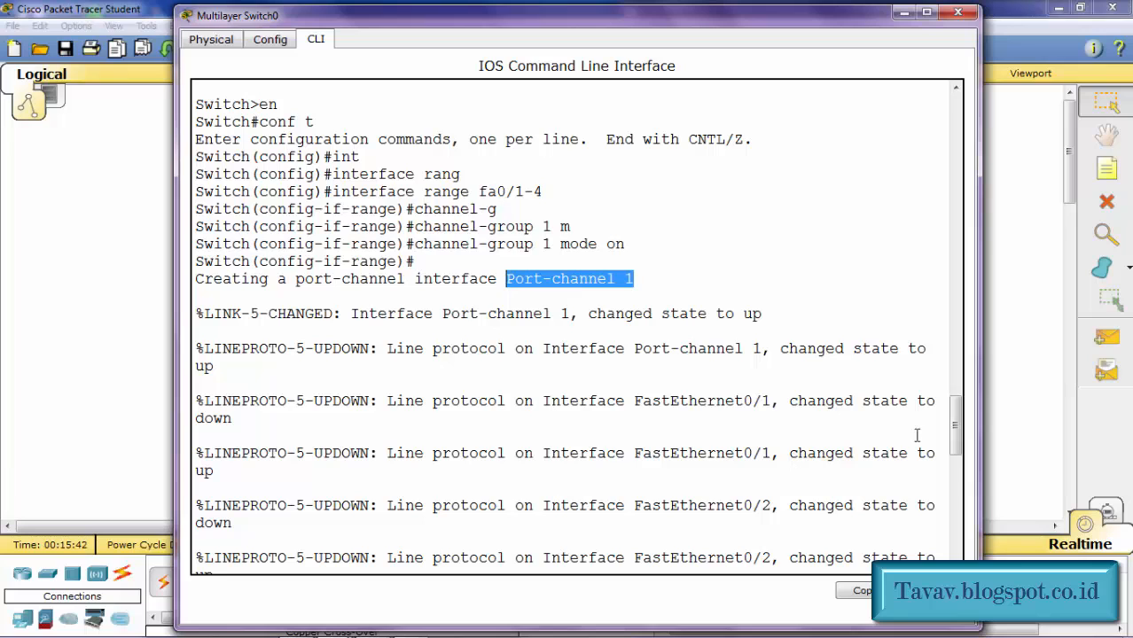
drag(955, 428, 961, 551)
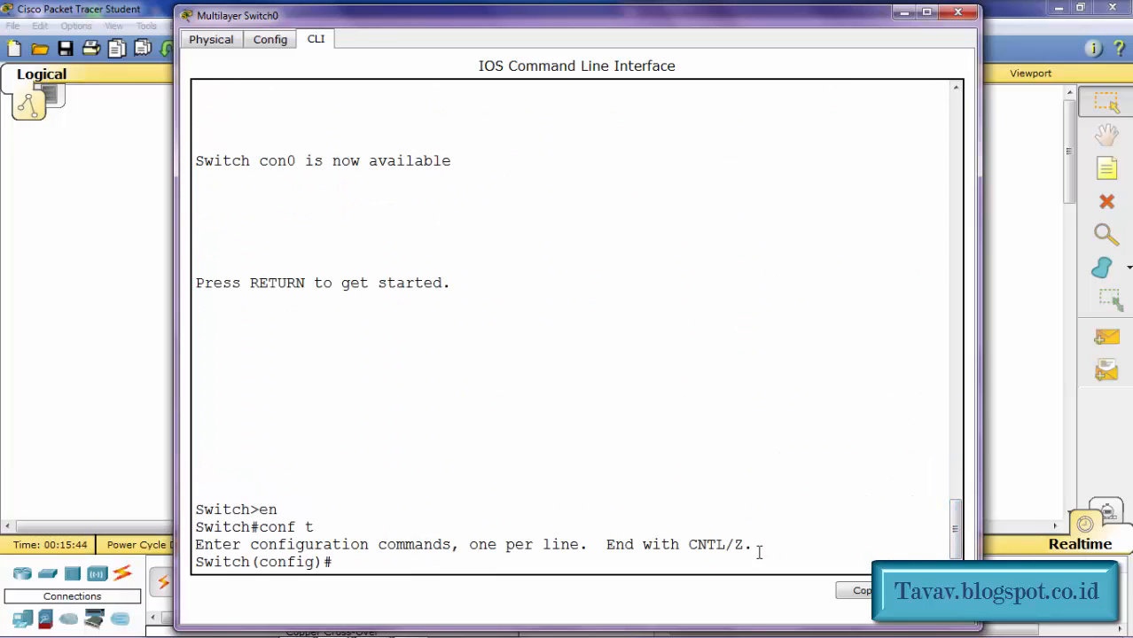
text(int)
key(Tab)
text(por)
key(Tab)
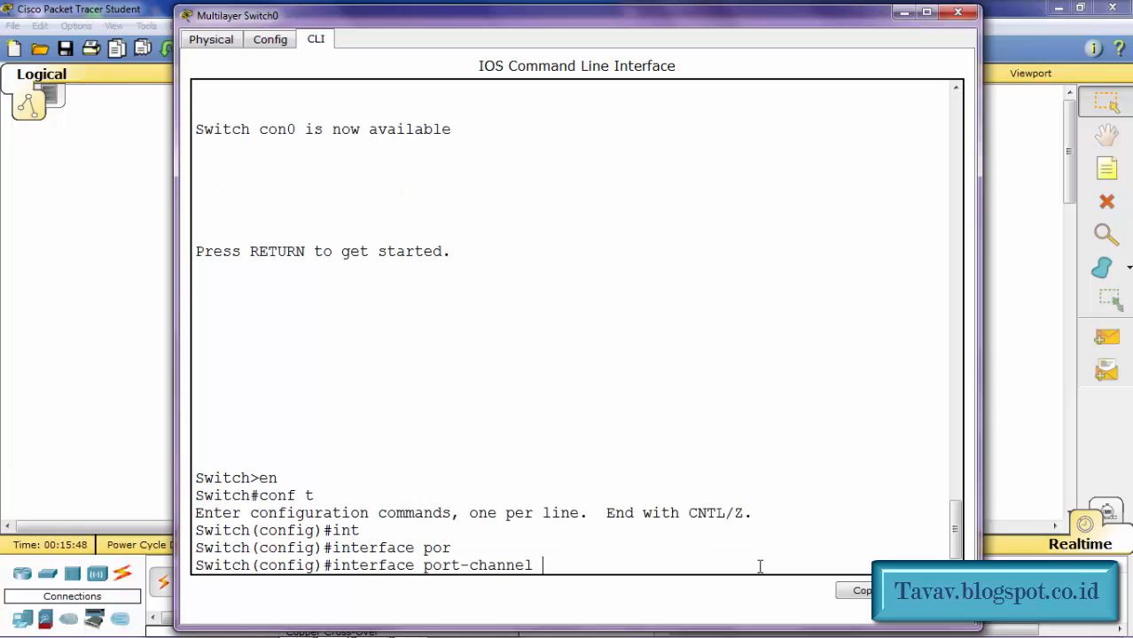
text(1)
key(Return)
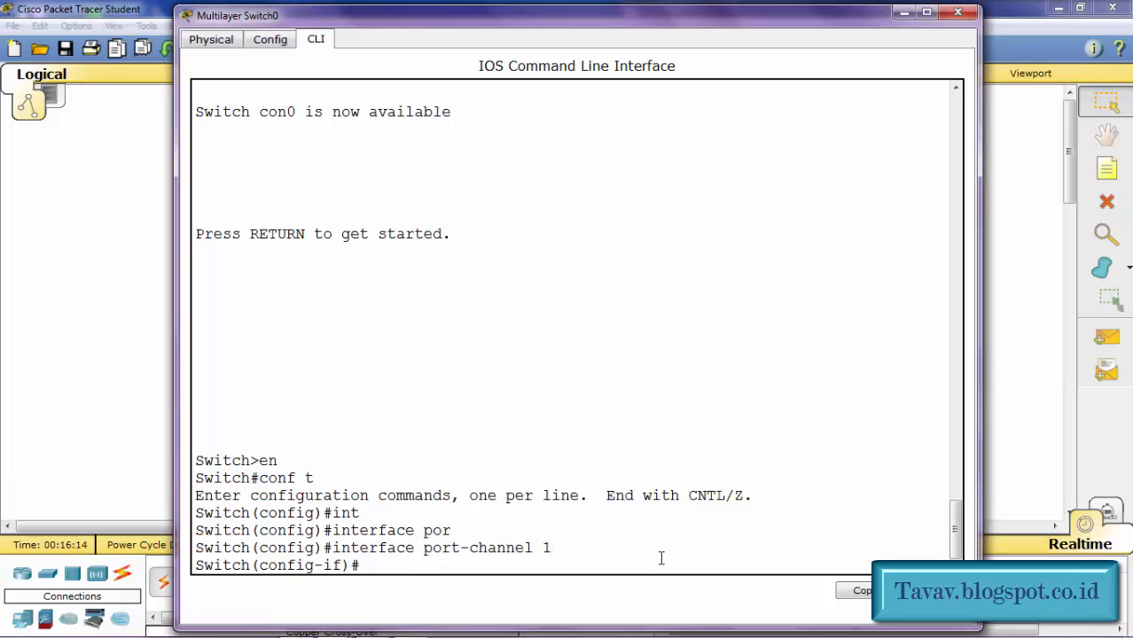
Turn port-channel 1 on Multilayer Switch0 into a Layer 3 interface with no switchport
text(no sw)
key(Tab)
key(Return)
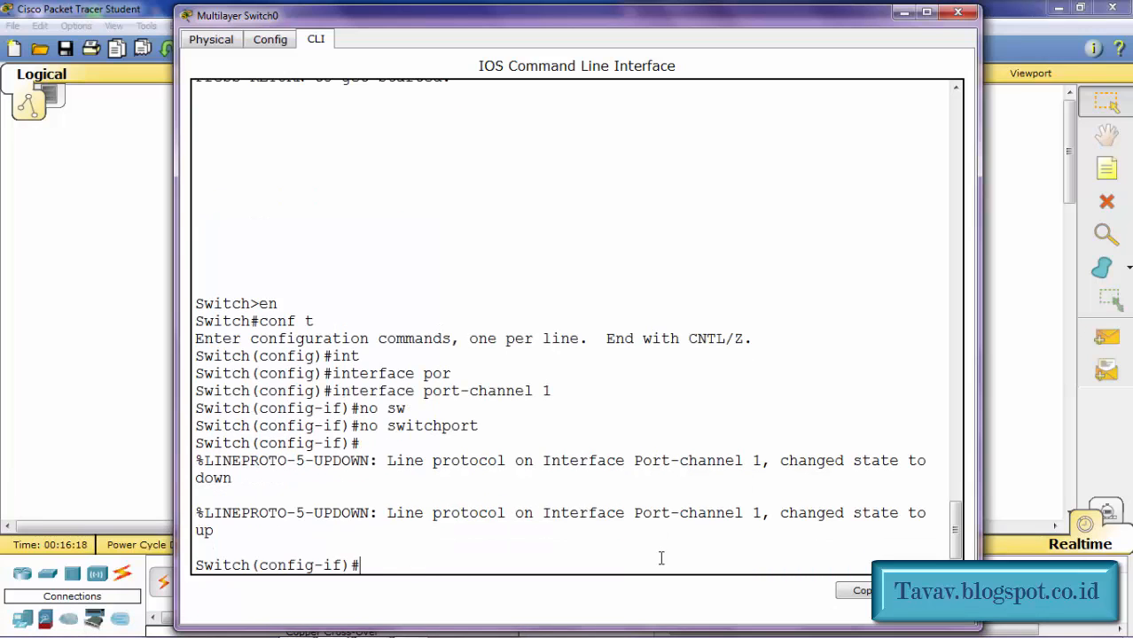
Assign IP address 192.168.11.1 255.255.255.0 to port-channel 1 on Multilayer Switch0, exit interface configuration and minimize the switch window
text(ip add)
key(Tab)
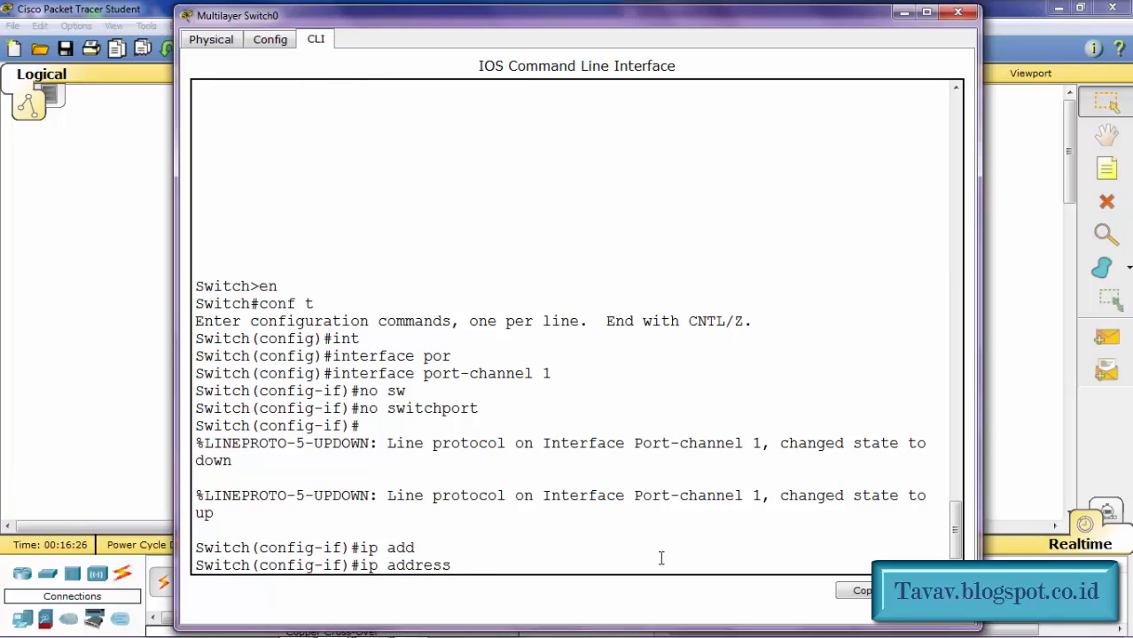
text(192.168.11.1 255.255)
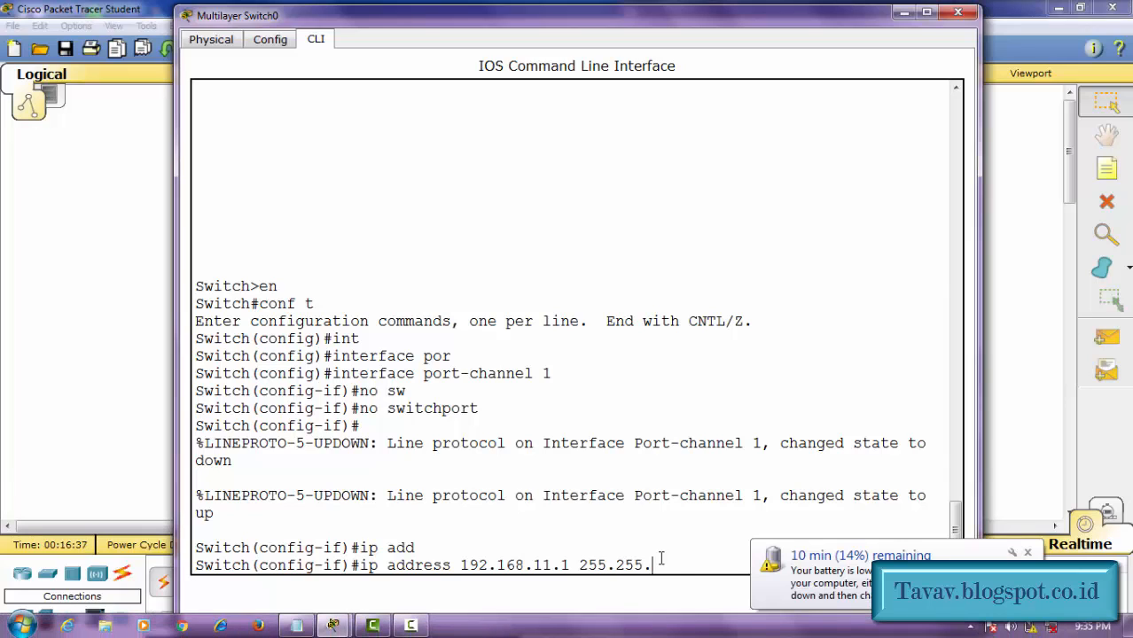
text(.255)
click(1028, 552)
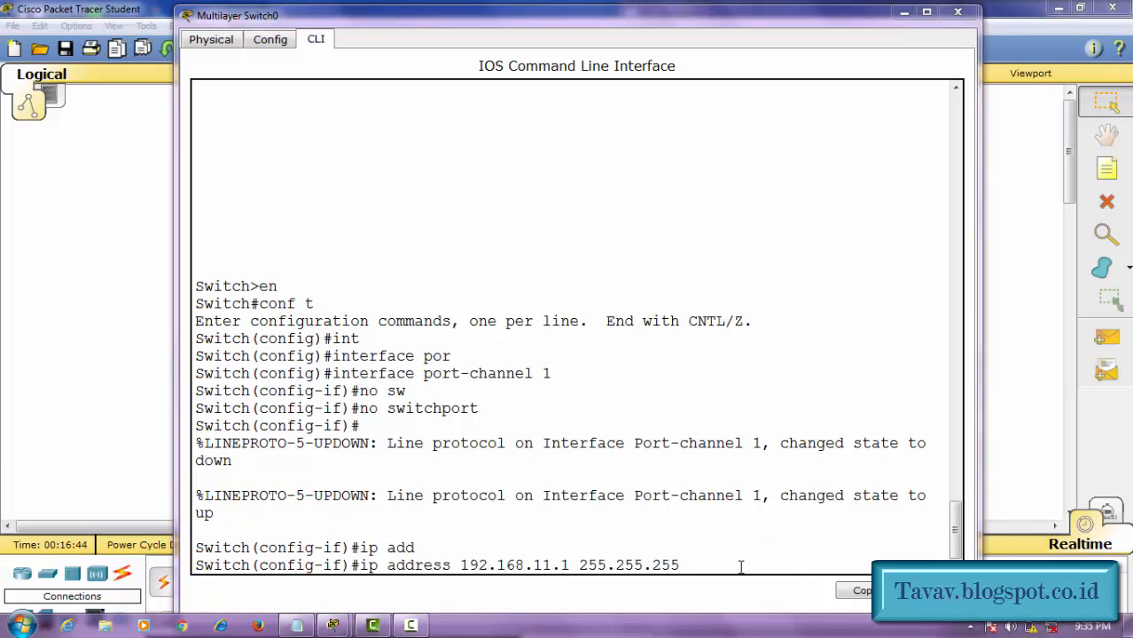
text(.0)
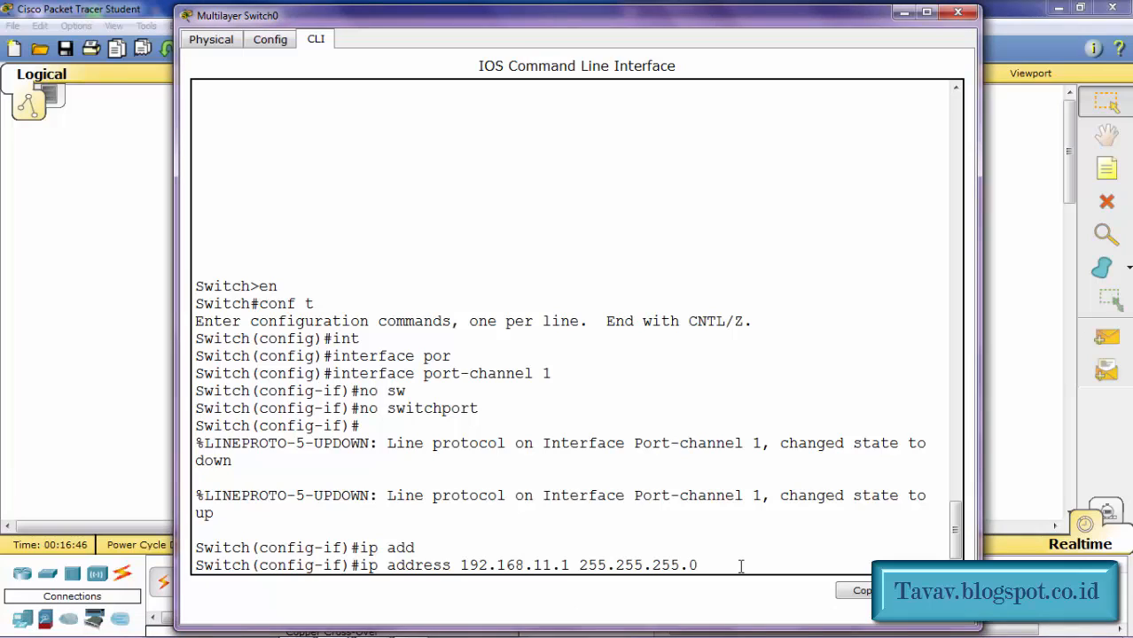
key(Return)
text(ex)
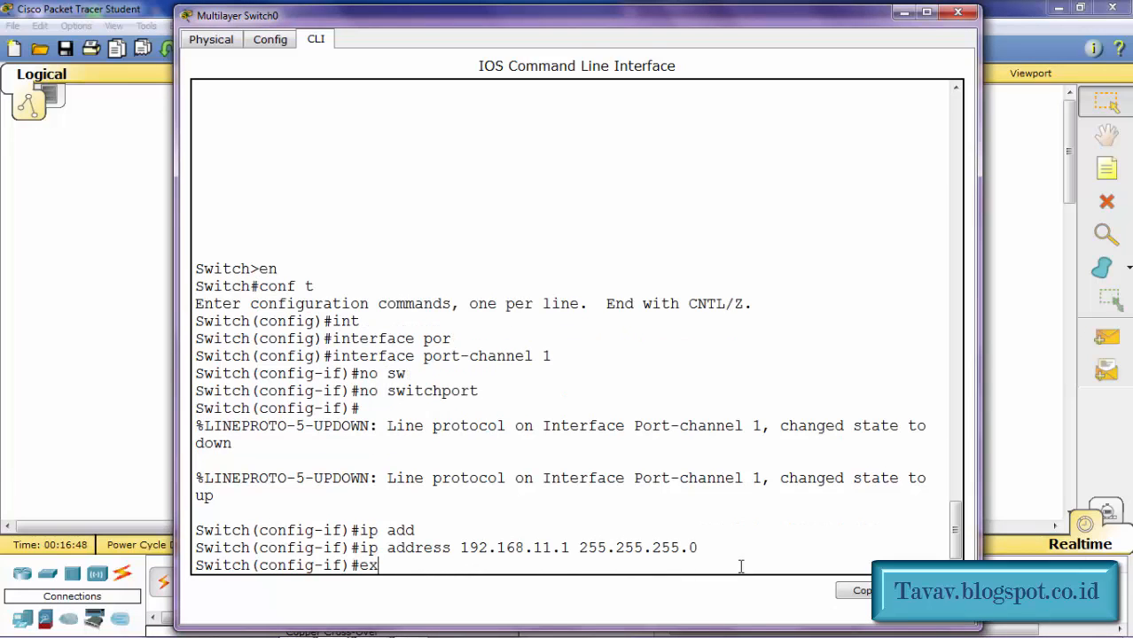
key(Return)
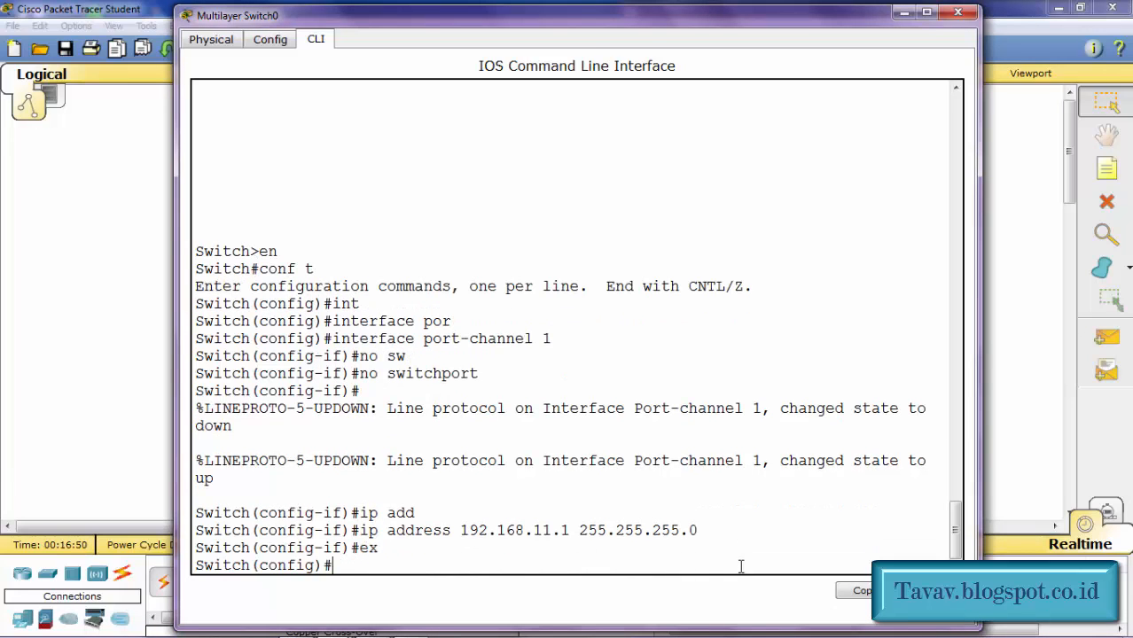
click(904, 14)
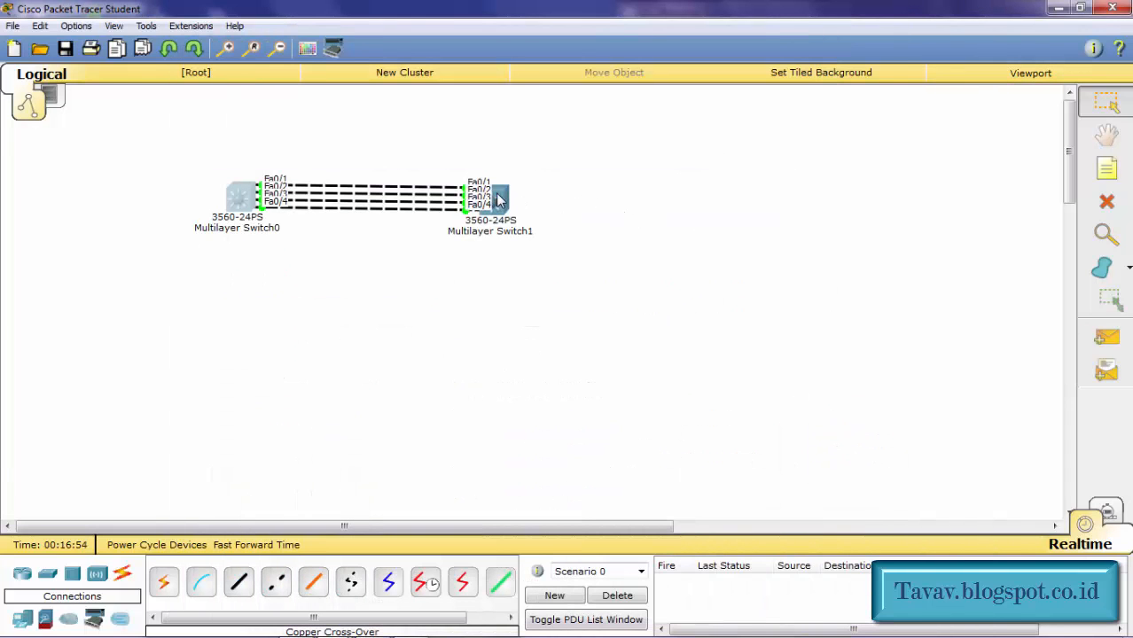
Open and enlarge Multilayer Switch1's console, resume the session and enter global configuration mode with en and conf t
click(498, 201)
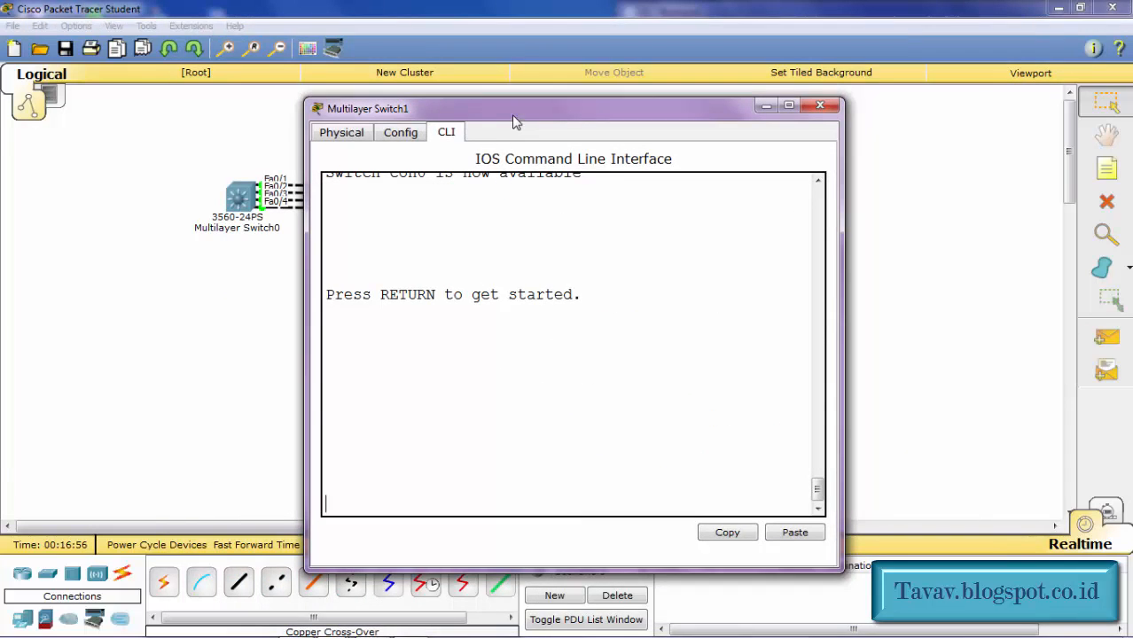
drag(514, 116, 355, 18)
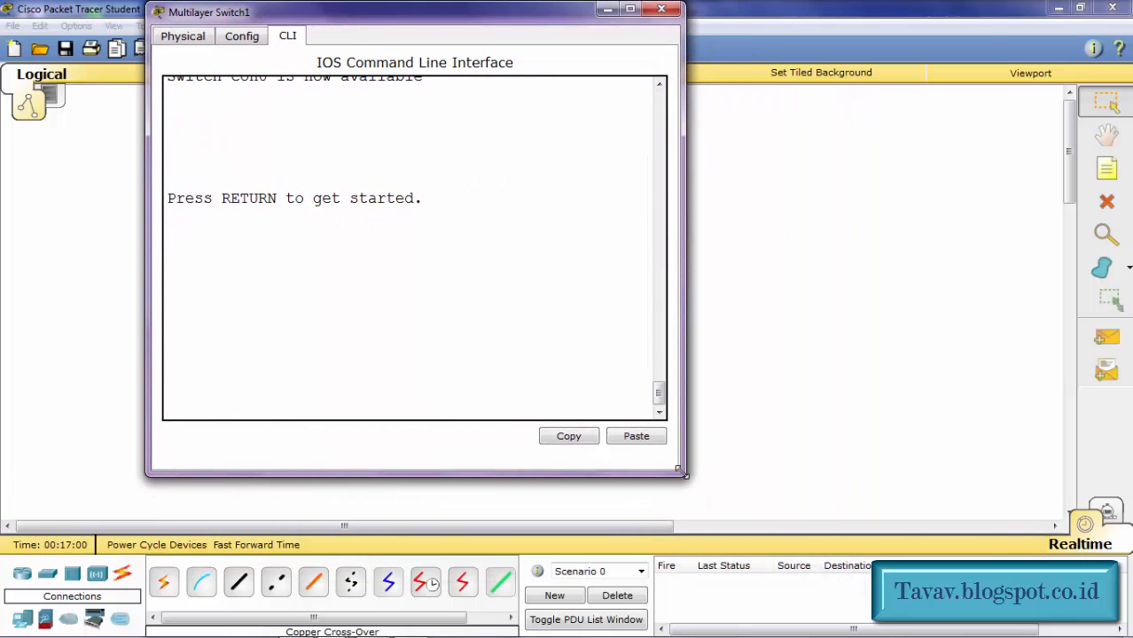
drag(682, 474, 998, 633)
drag(982, 633, 976, 627)
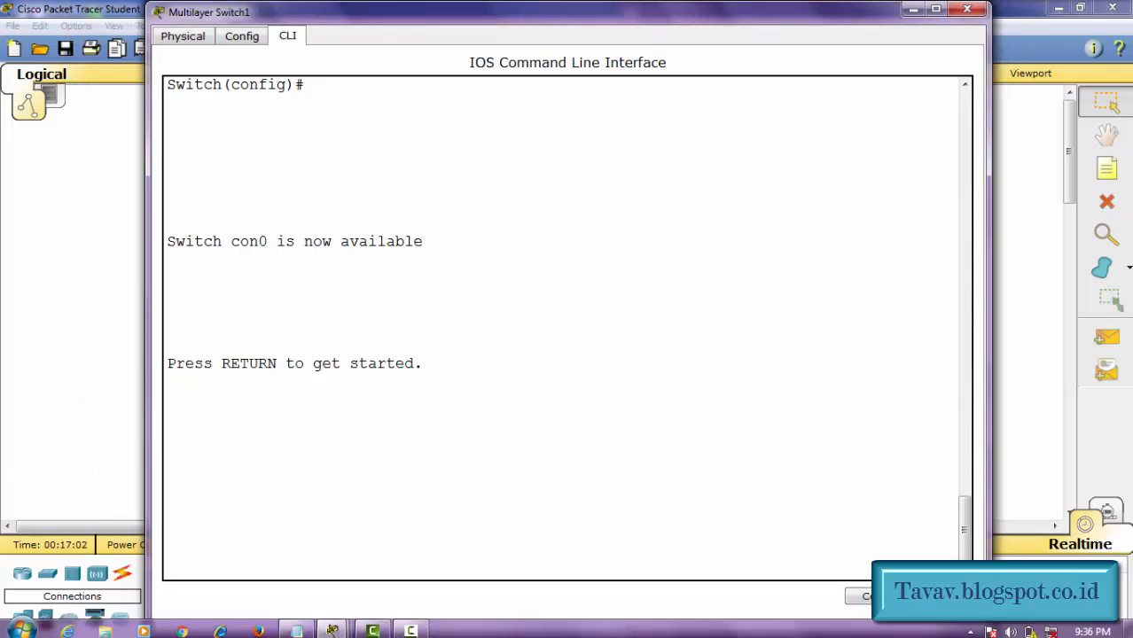
key(Return)
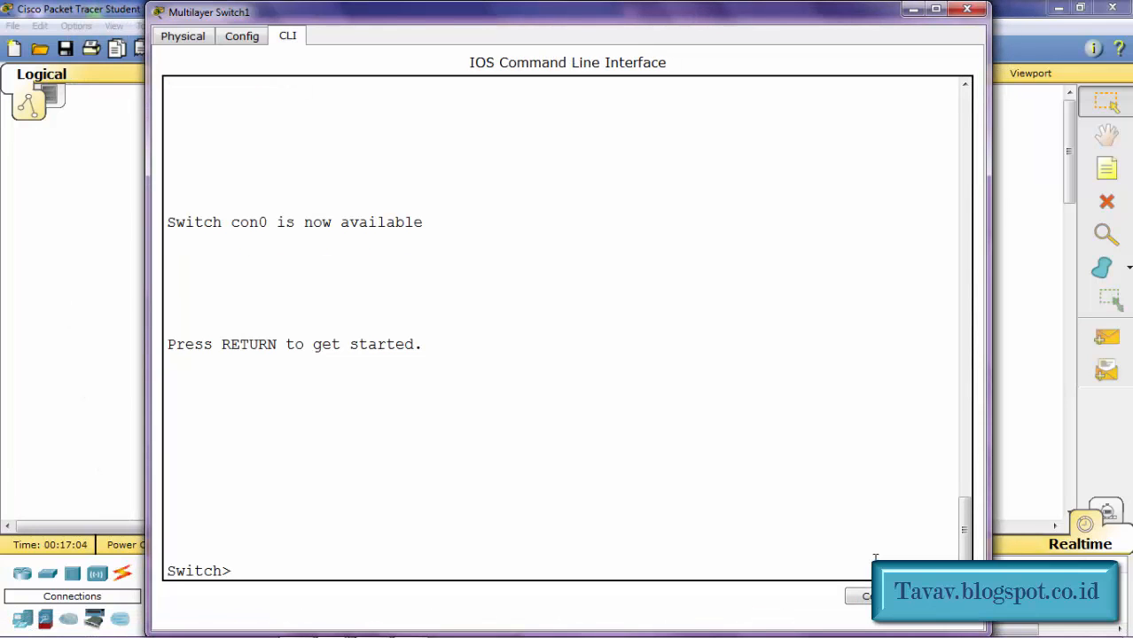
text(en)
key(Return)
text(conf t)
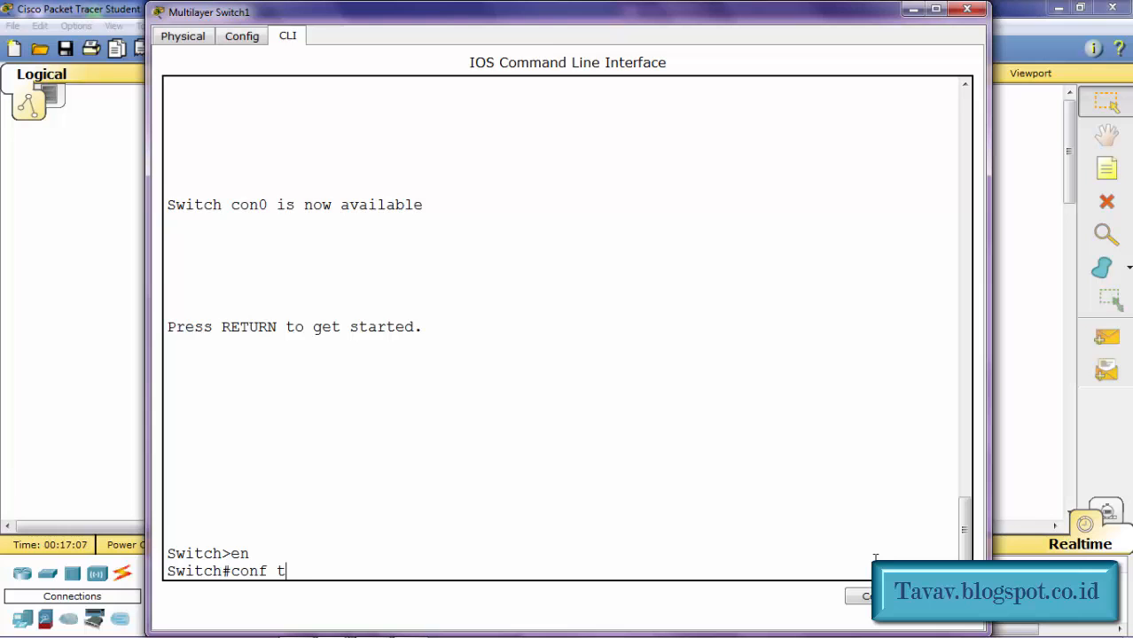
key(Return)
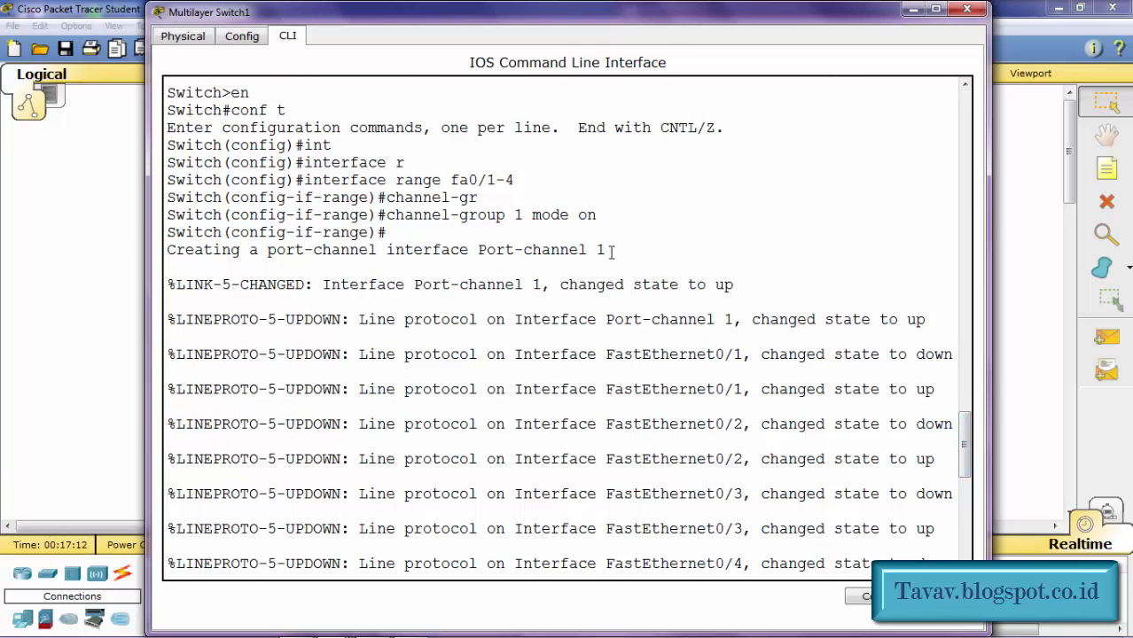
Check the port-channel name in Multilayer Switch1's earlier console output and enter interface configuration for port-channel 1
drag(606, 250, 479, 250)
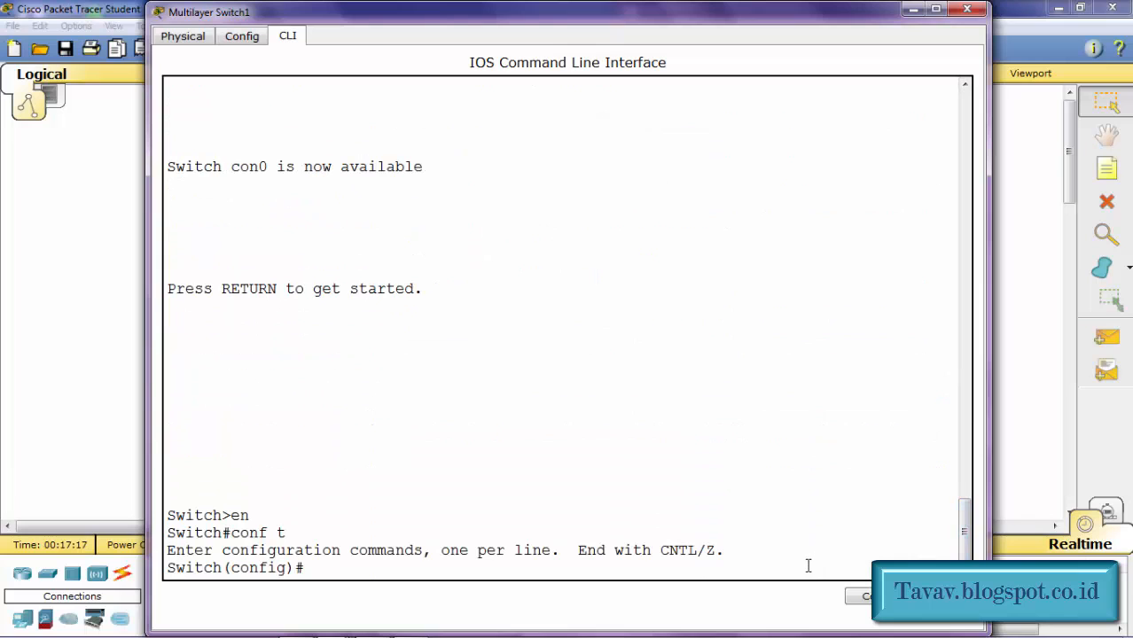
text(nt)
key(Tab)
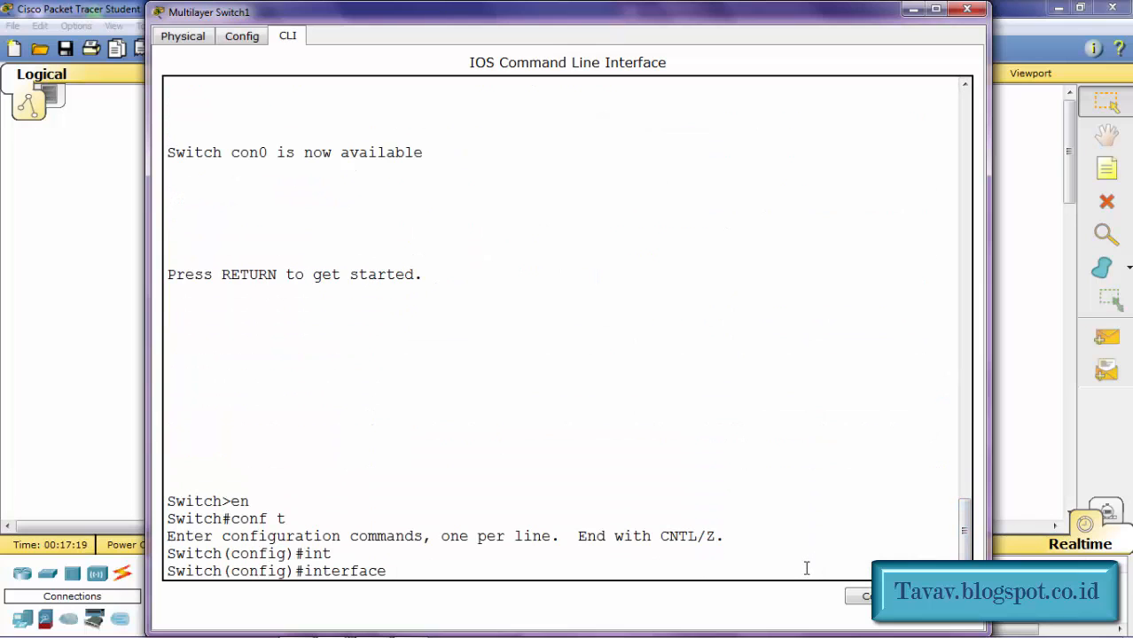
text(port)
key(Tab)
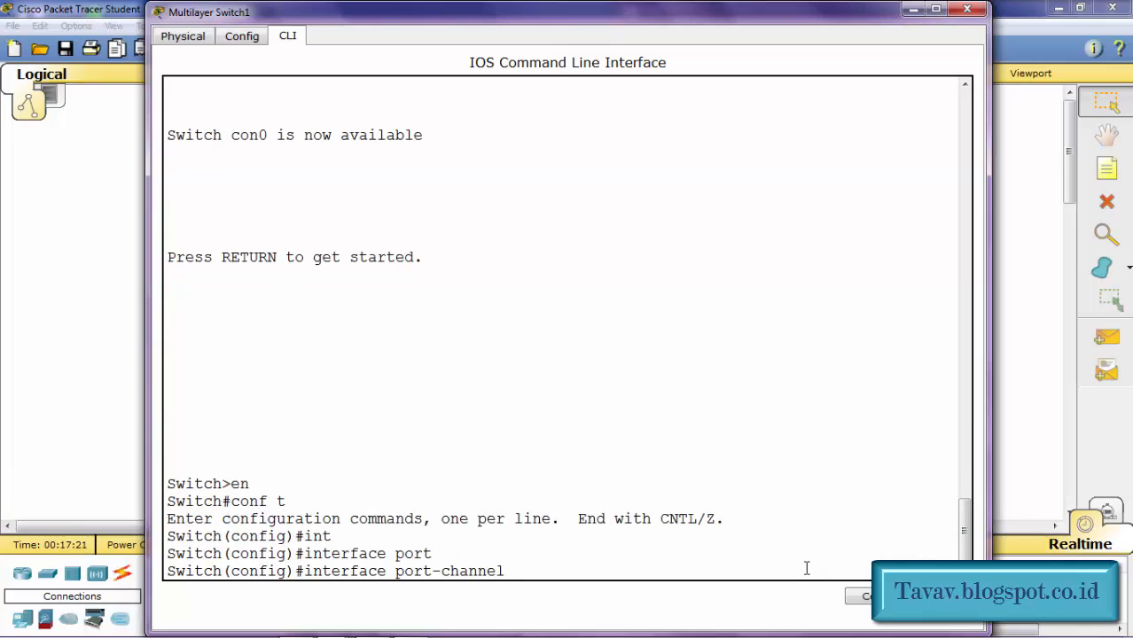
text(1)
key(Return)
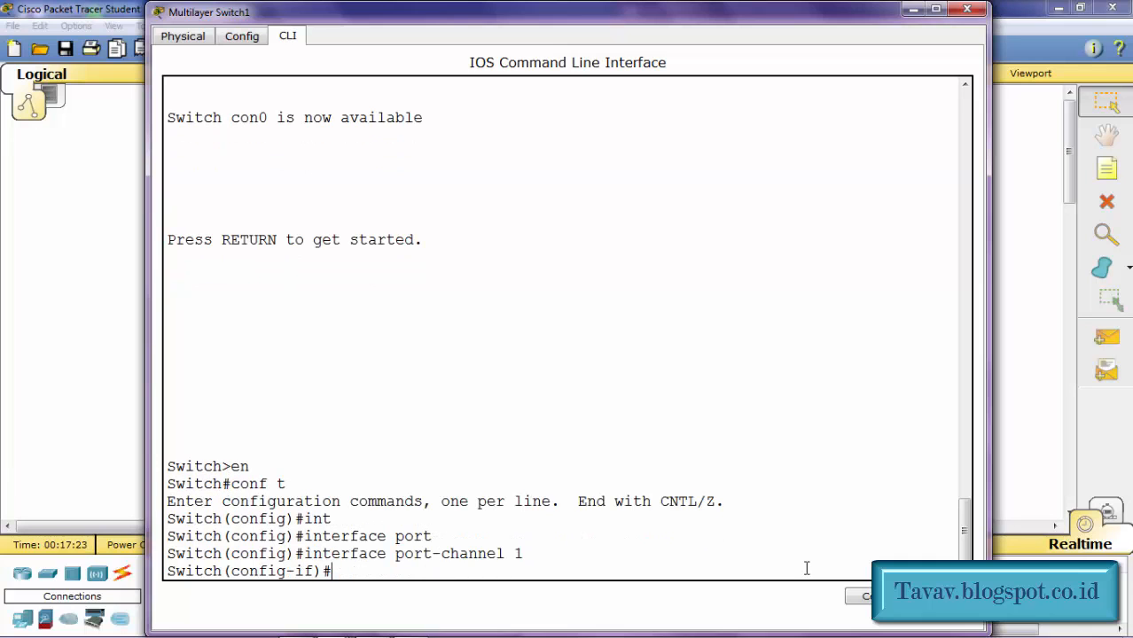
Make port-channel 1 on Multilayer Switch1 a Layer 3 interface with no switchport
text(no sw)
key(Tab)
key(Return)
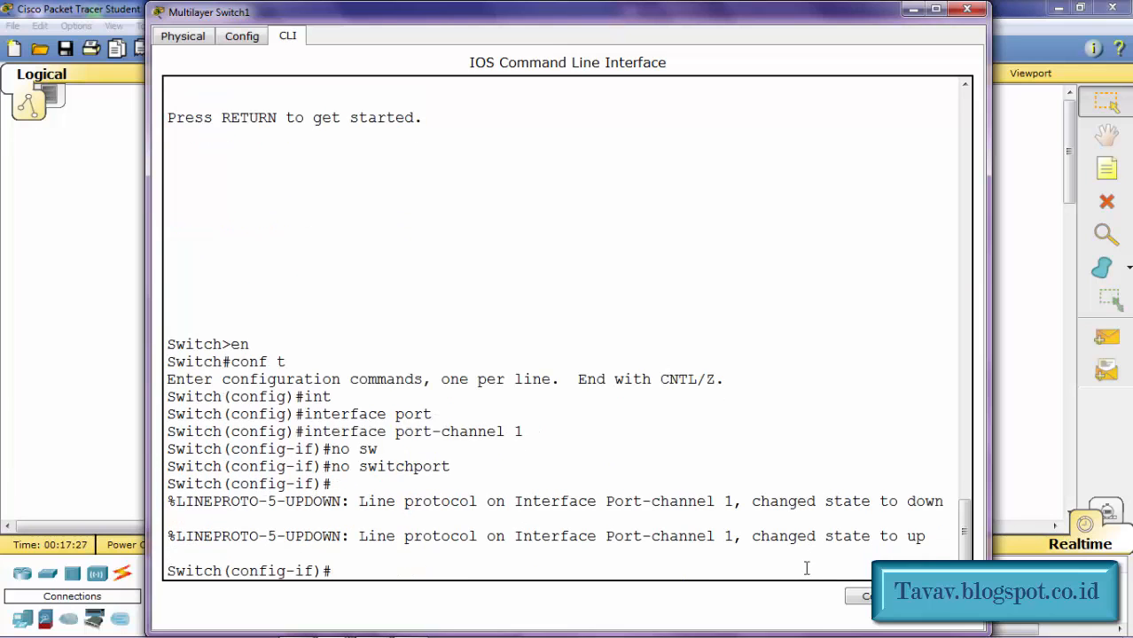
Assign IP address 192.168.11.2 255.255.255.0 to port-channel 1 on Multilayer Switch1 and exit interface configuration
text(ip address)
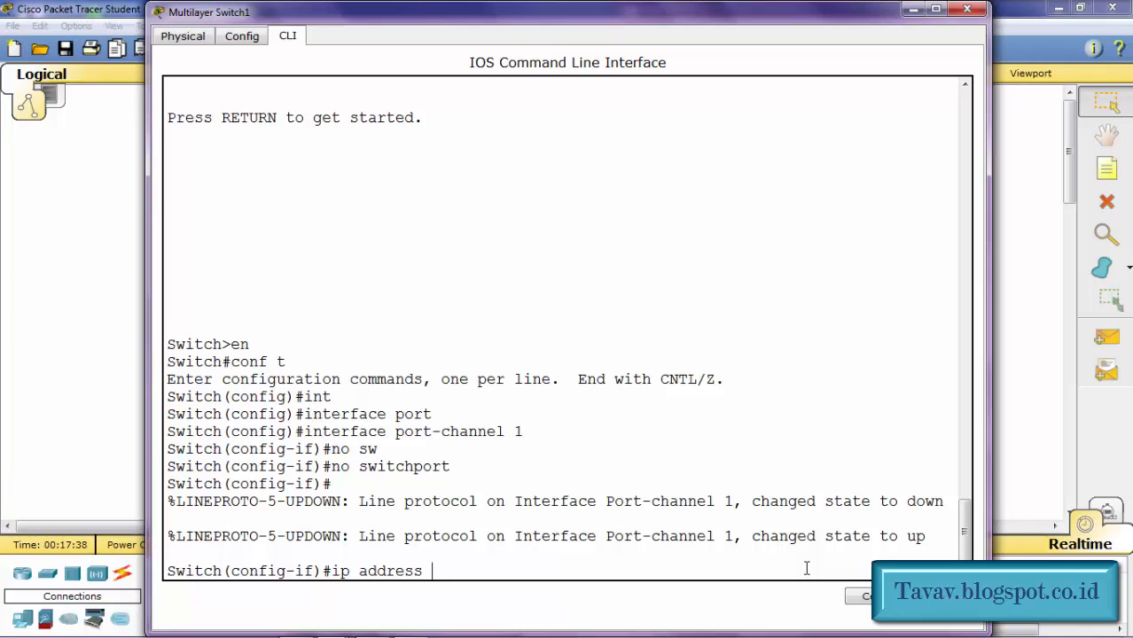
text(192.168.11.2)
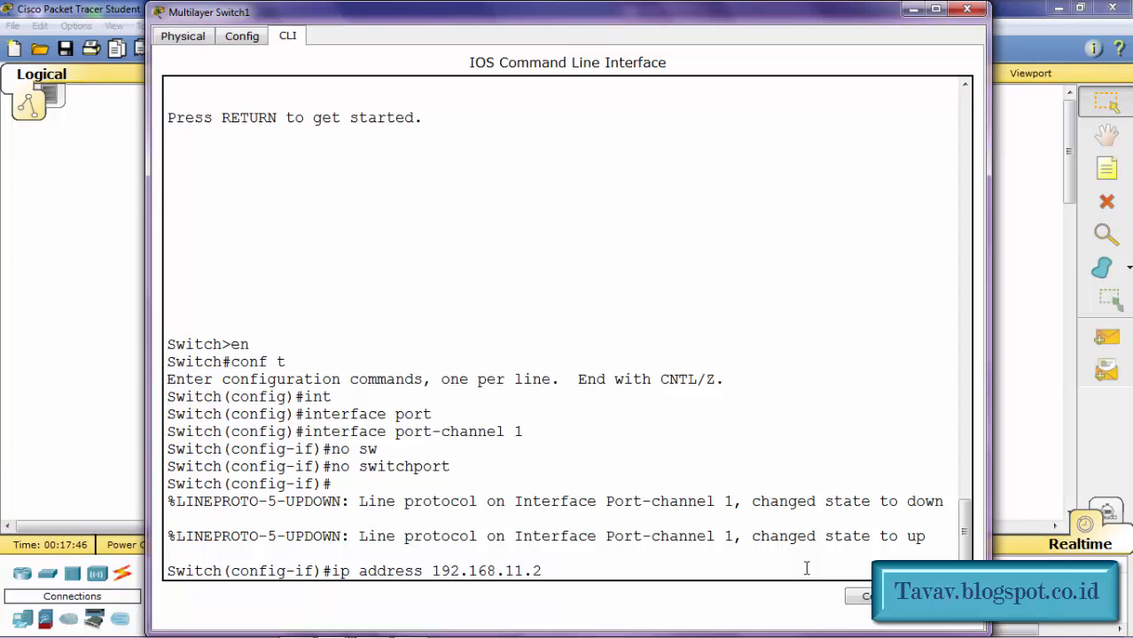
text( 255.255.255)
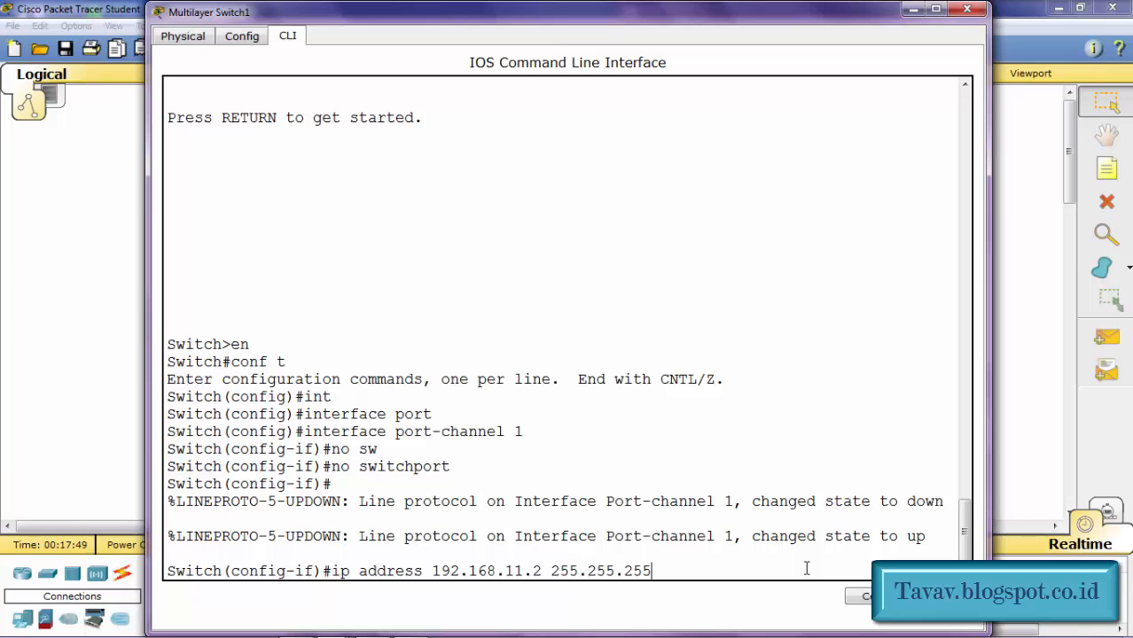
text(.0)
key(Return)
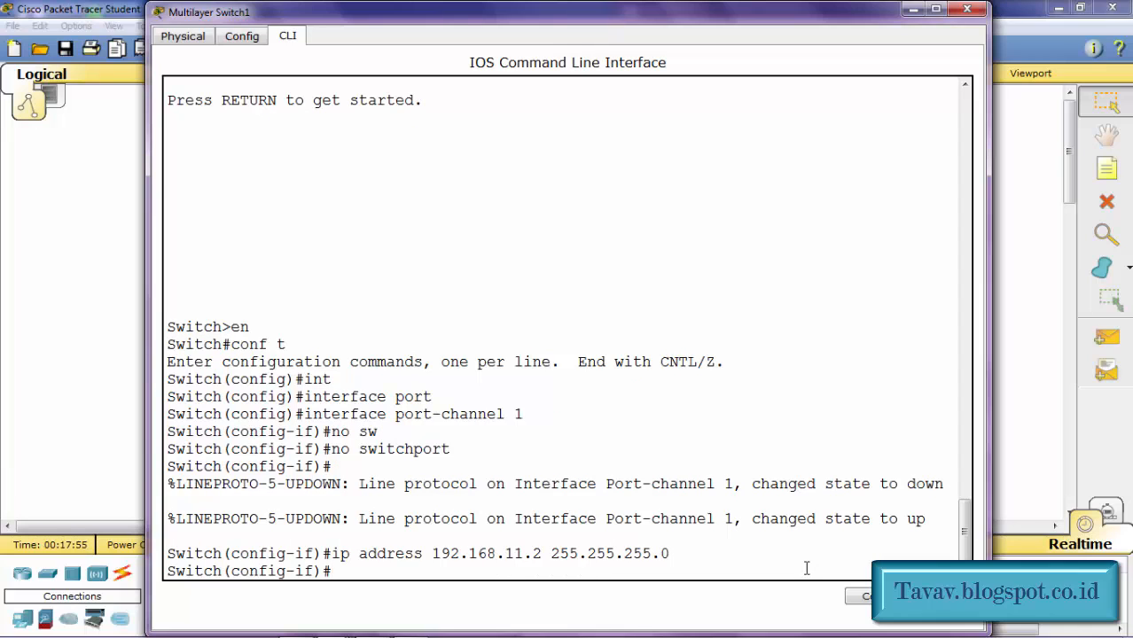
text(ex)
key(Return)
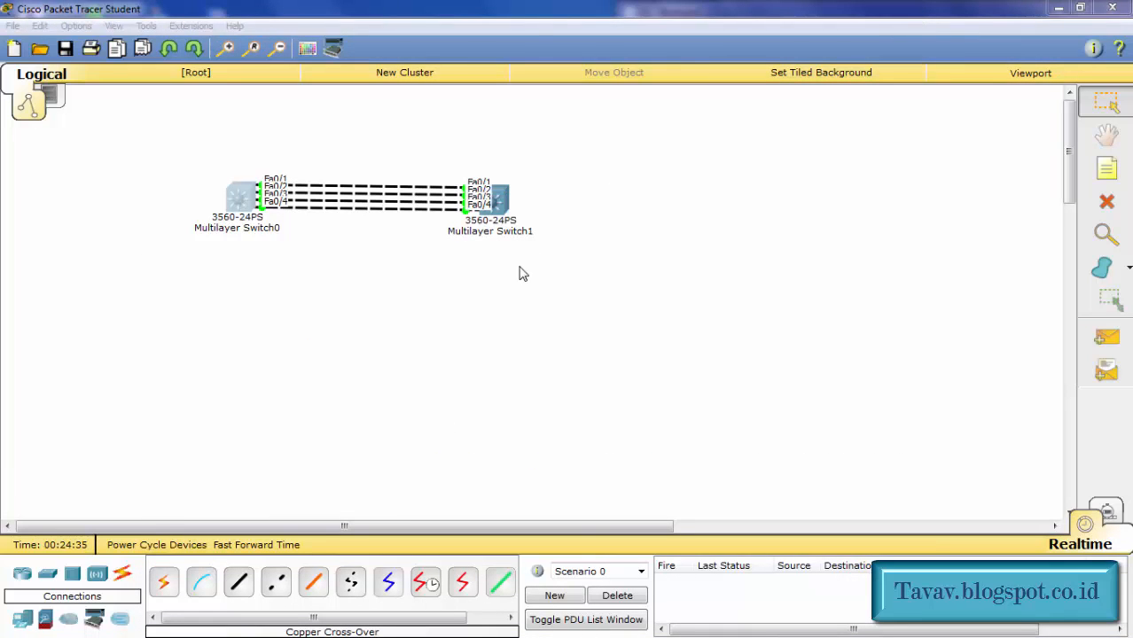
Reopen and enlarge Multilayer Switch0's console and leave global configuration mode for privileged EXEC mode
click(244, 199)
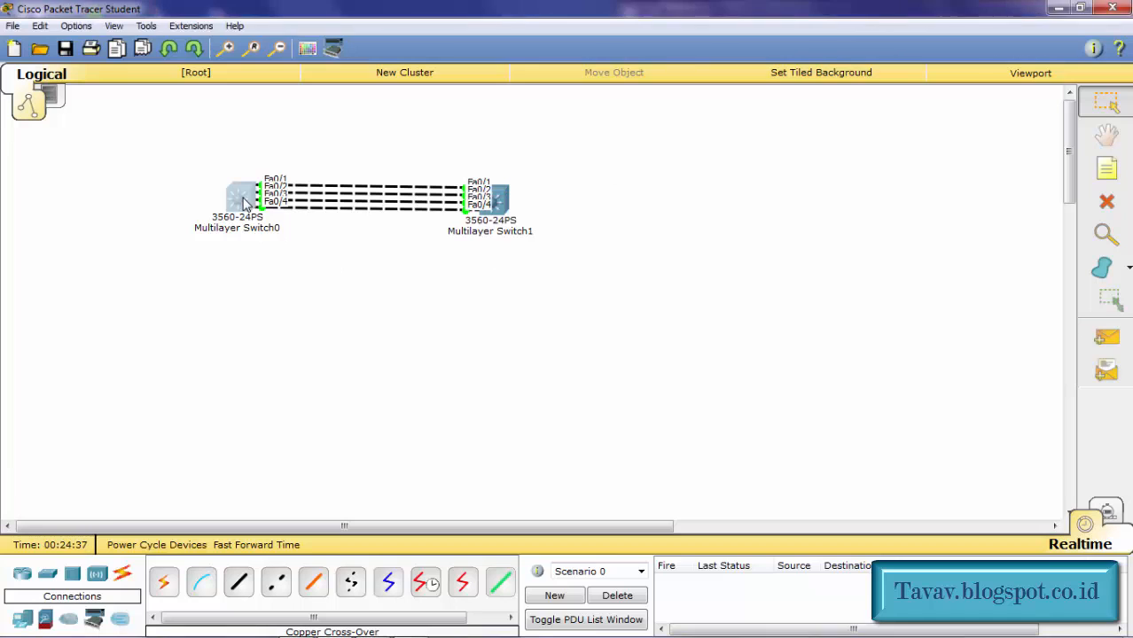
drag(479, 113, 341, 19)
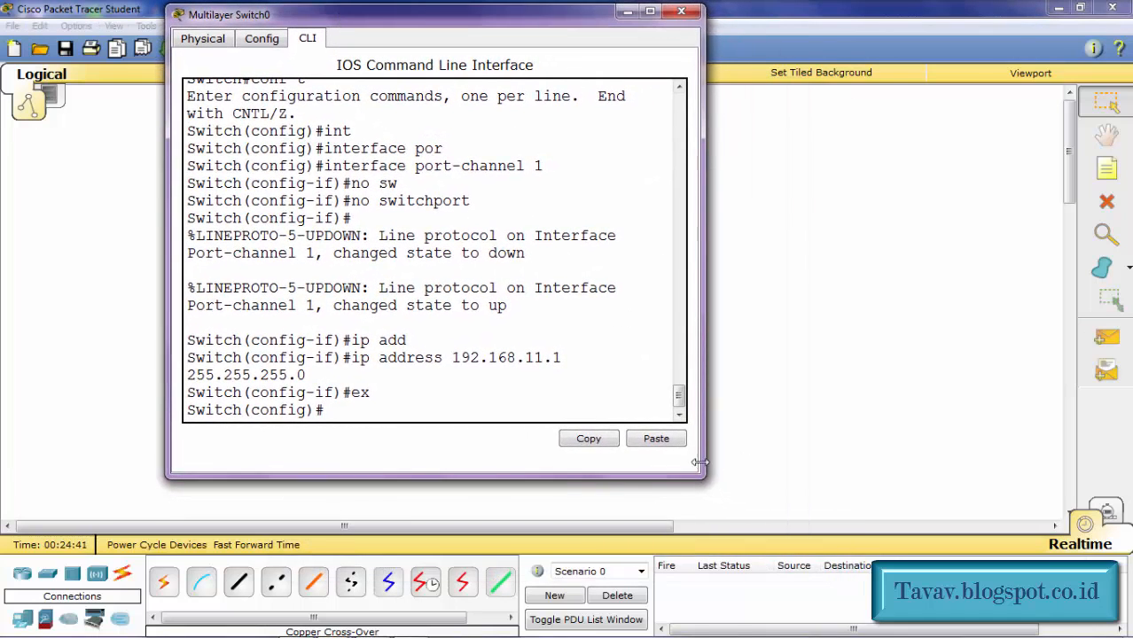
drag(704, 478, 1000, 585)
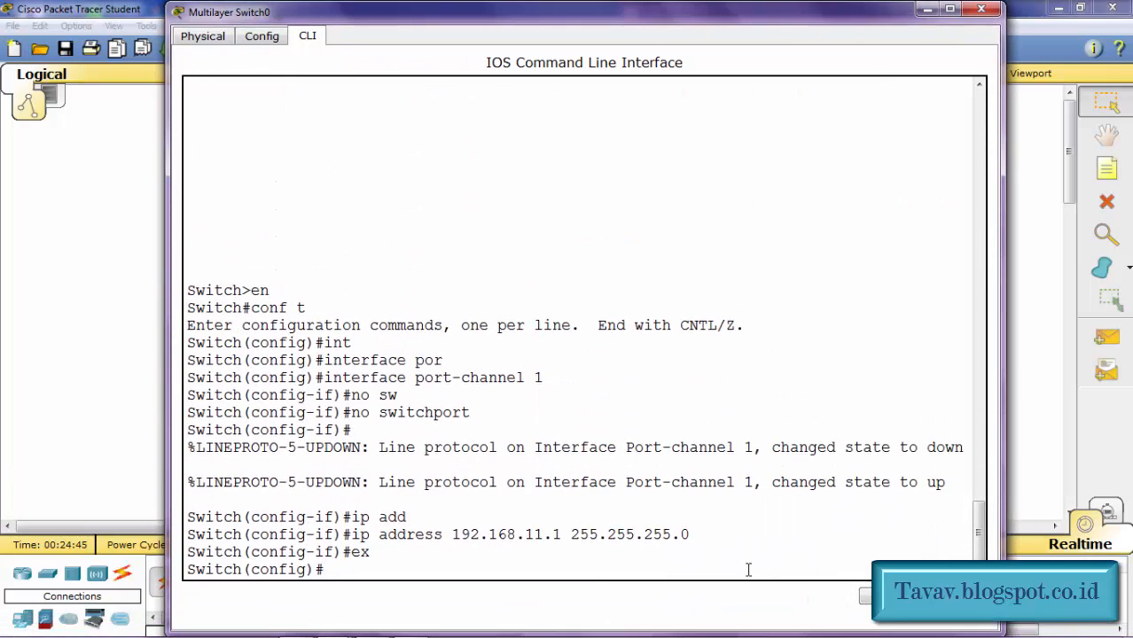
text(ex)
key(Return)
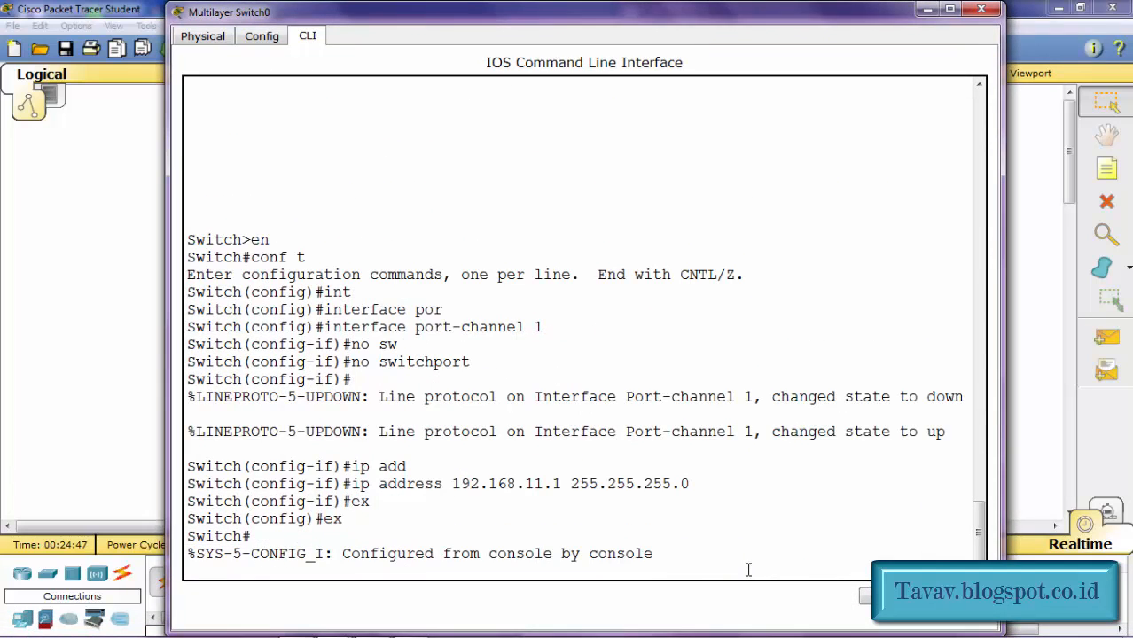
Ping 192.168.11.2 from Multilayer Switch0, highlight the success rate in the reply and close the switch window
text(ping)
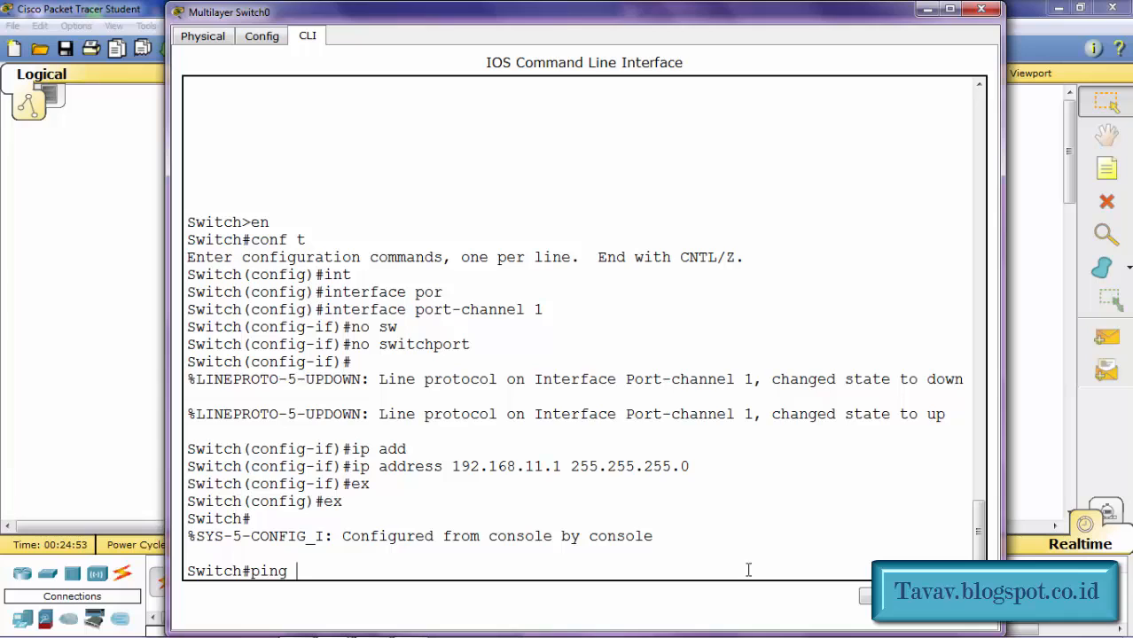
text( 192.168.11.2)
key(Return)
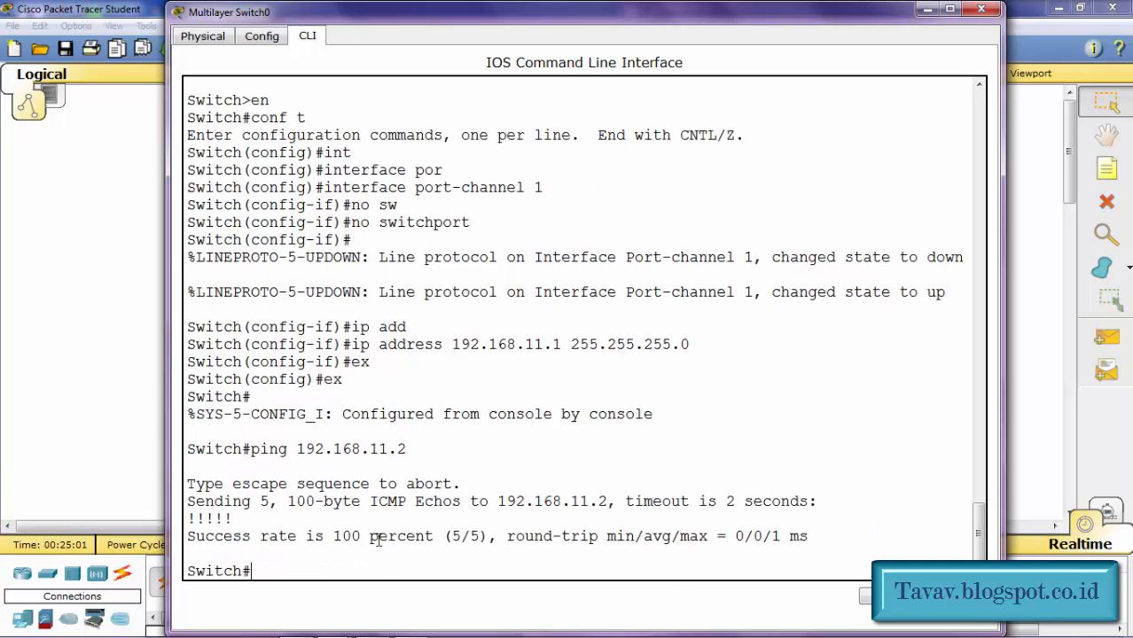
drag(187, 537, 490, 536)
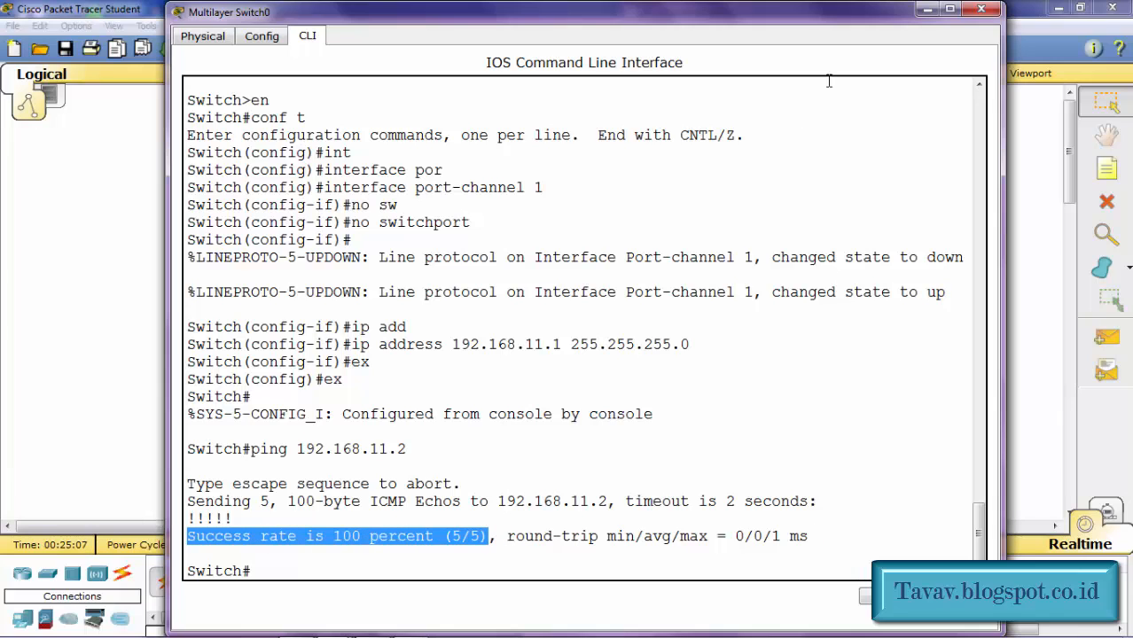
click(978, 11)
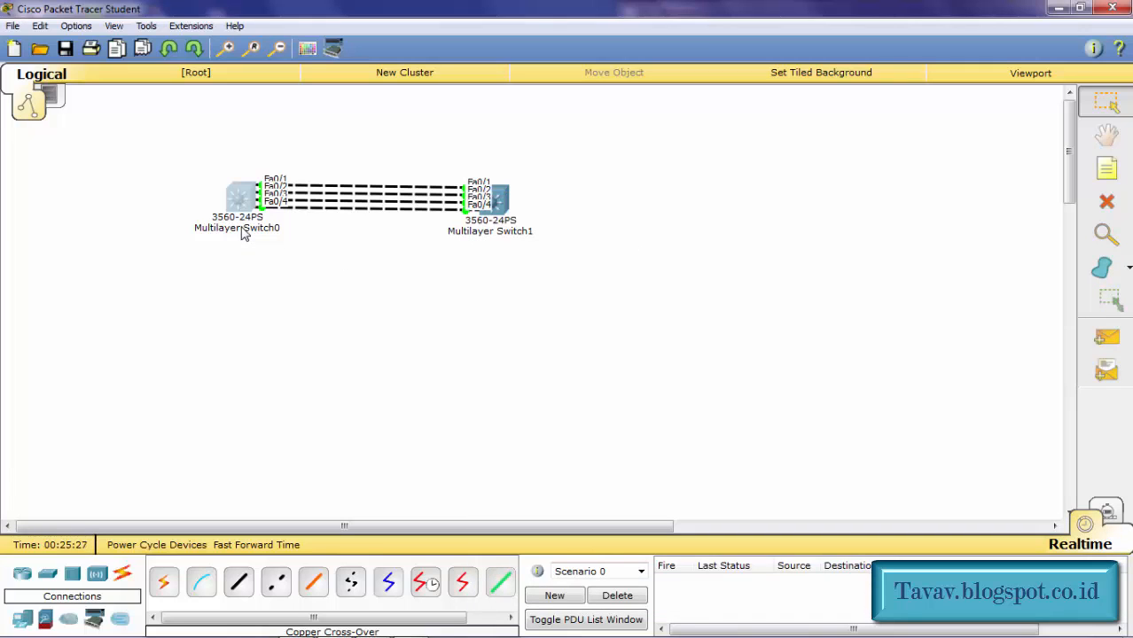
Look over Multilayer Switch0's port overview, reopen its console and run show etherchannel summary
mouse_move(245, 232)
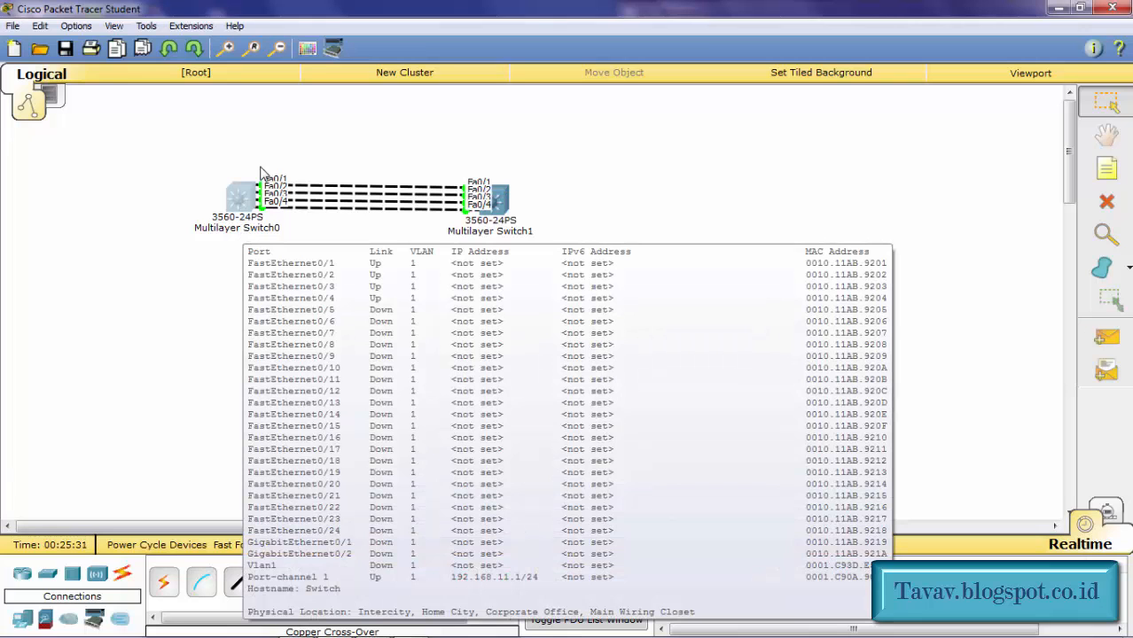
click(249, 197)
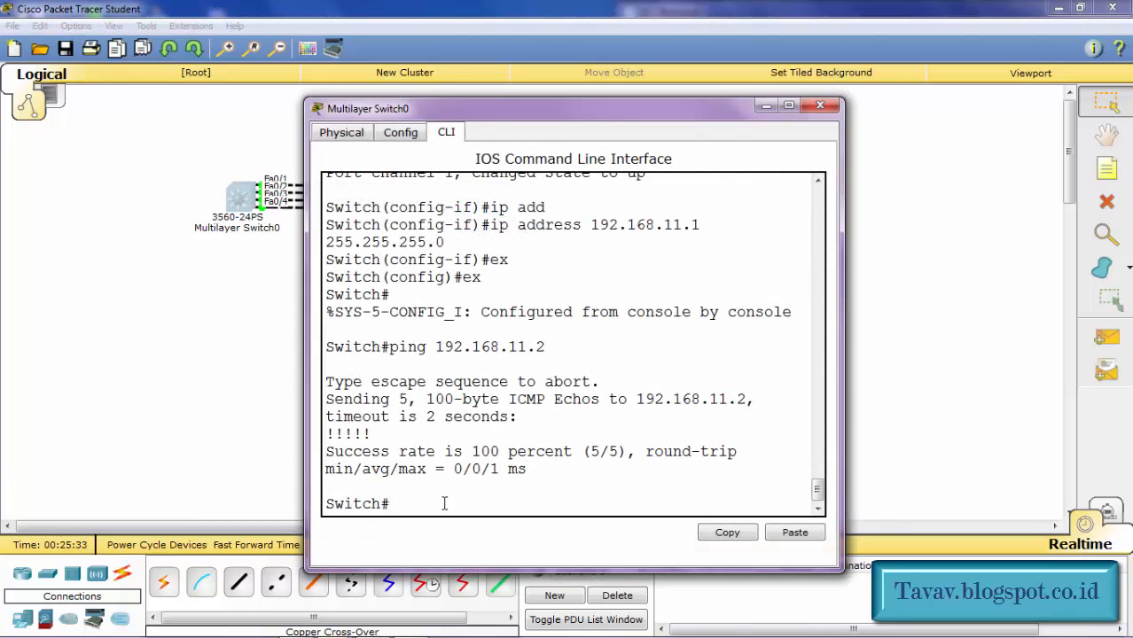
text(sh)
key(Tab)
text(et)
key(Tab)
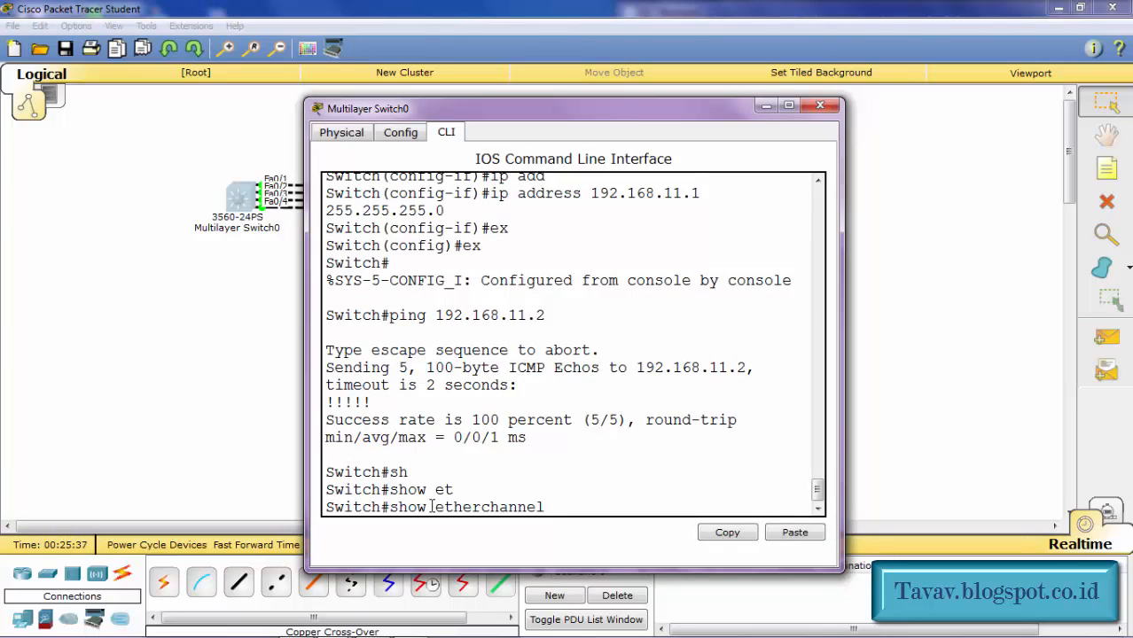
text(su)
key(Tab)
key(Return)
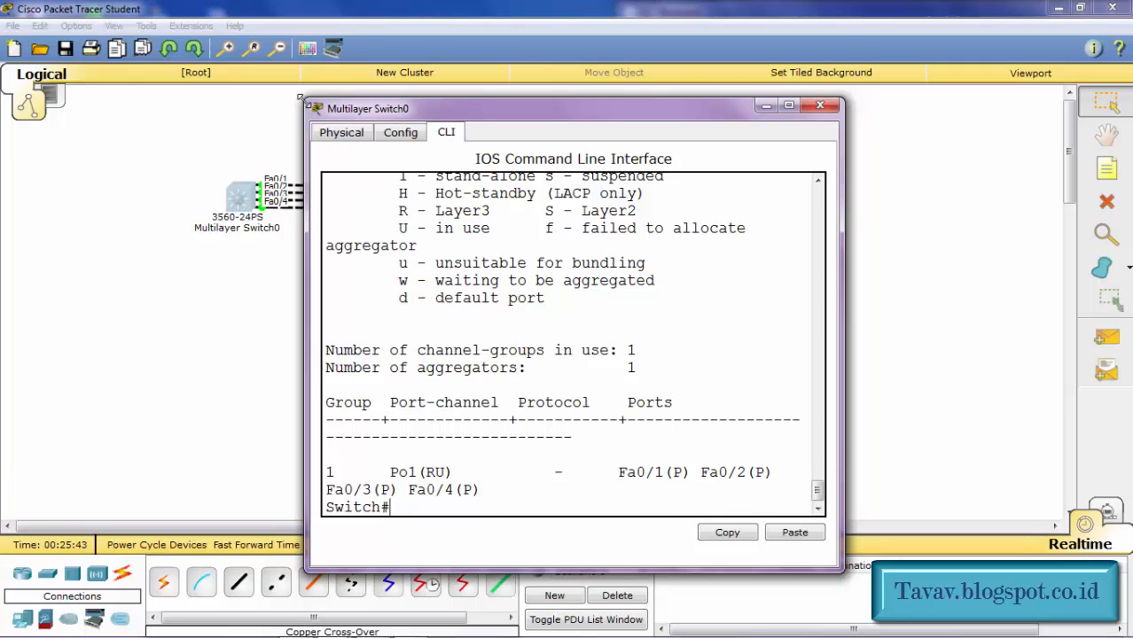
Examine the group, port-channel flags, protocol and member ports in the enlarged EtherChannel summary, and close Multilayer Switch0's window
drag(305, 100, 116, 7)
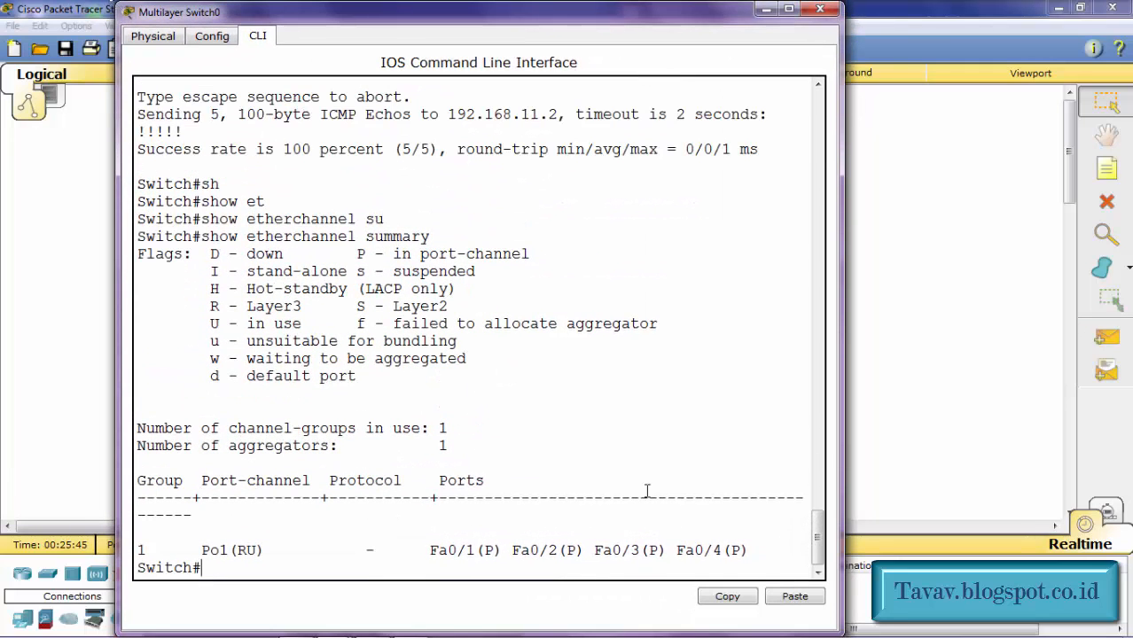
double_click(201, 550)
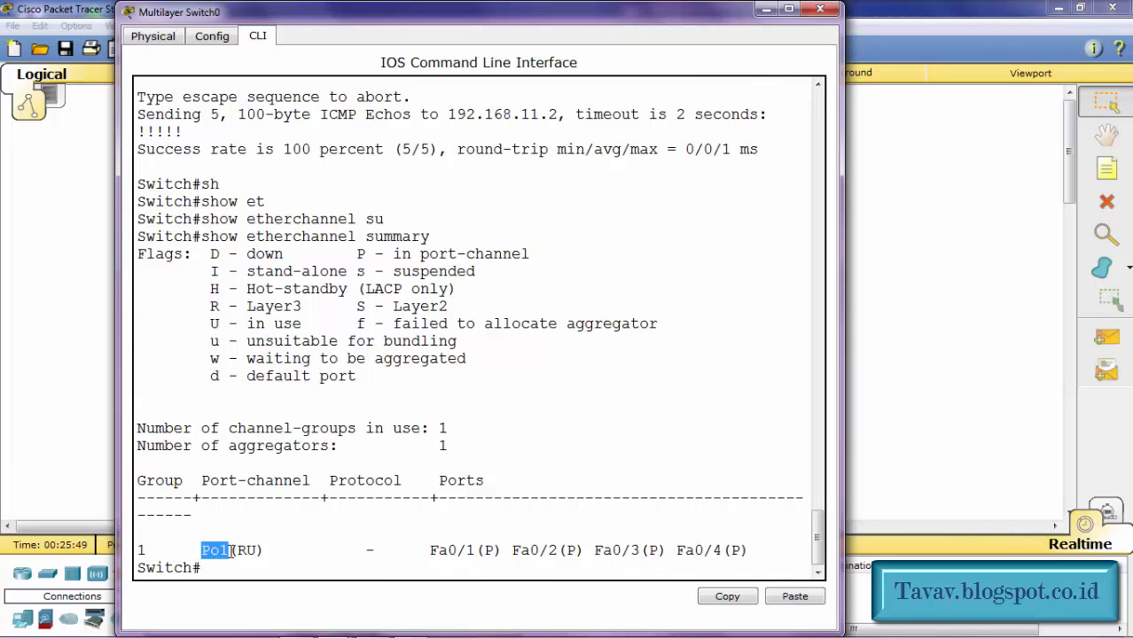
drag(166, 551, 138, 551)
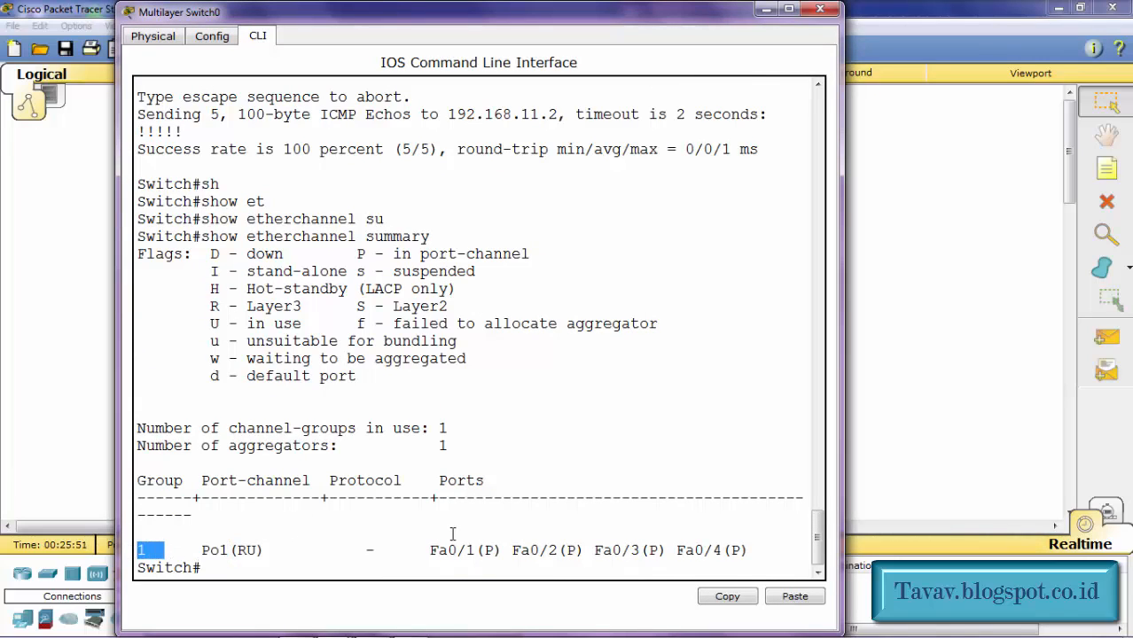
drag(430, 550, 760, 551)
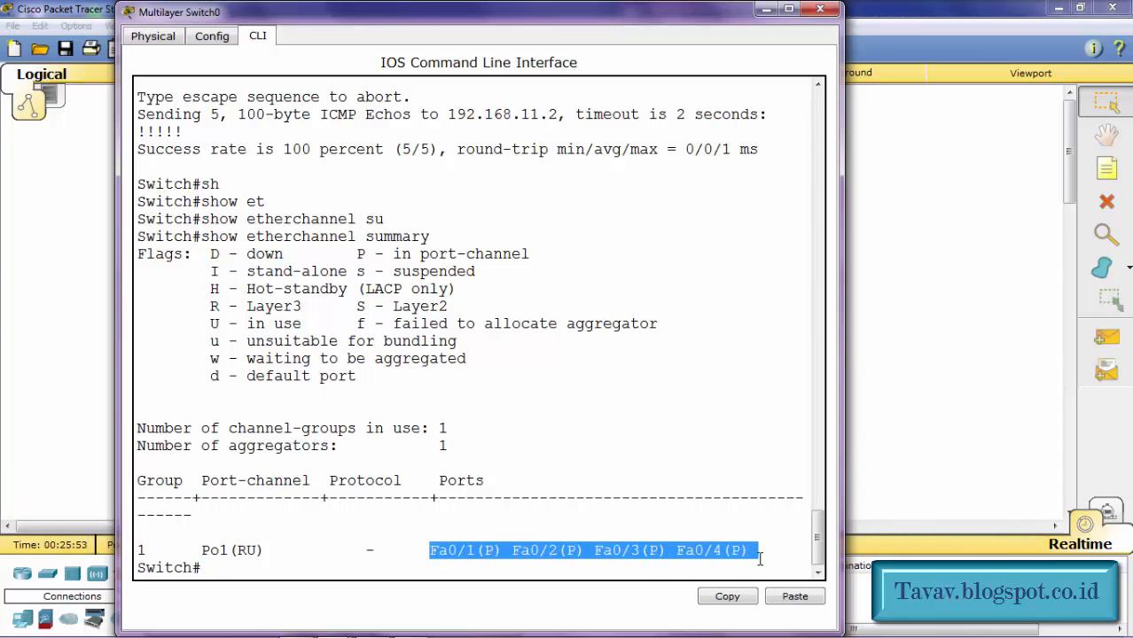
drag(235, 552, 258, 551)
drag(247, 305, 302, 324)
click(249, 324)
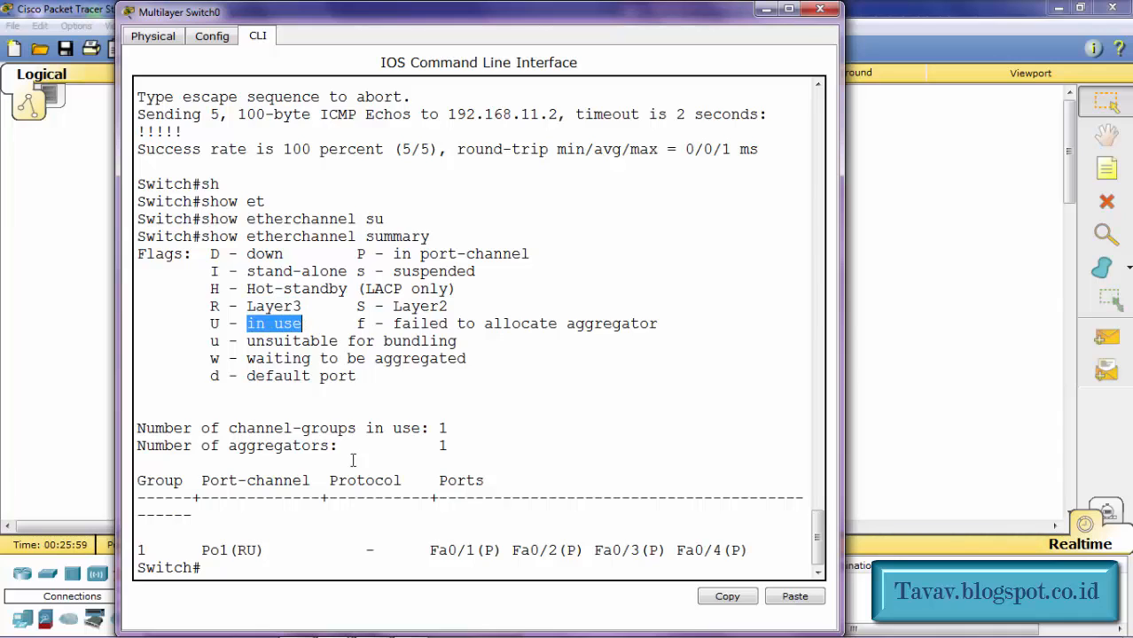
click(388, 516)
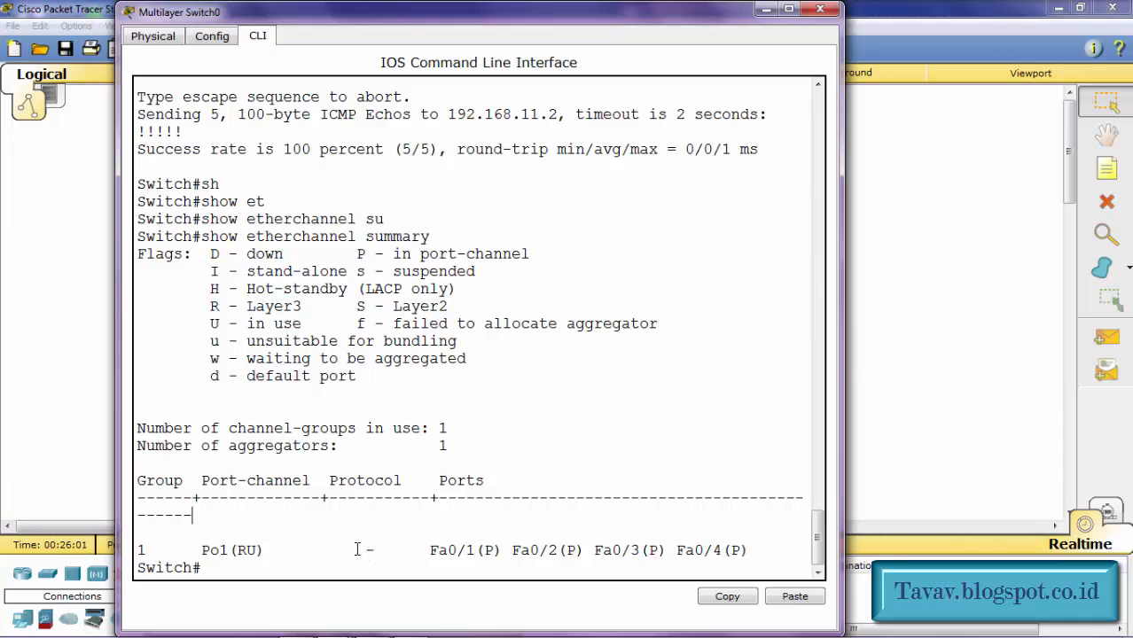
drag(356, 550, 385, 551)
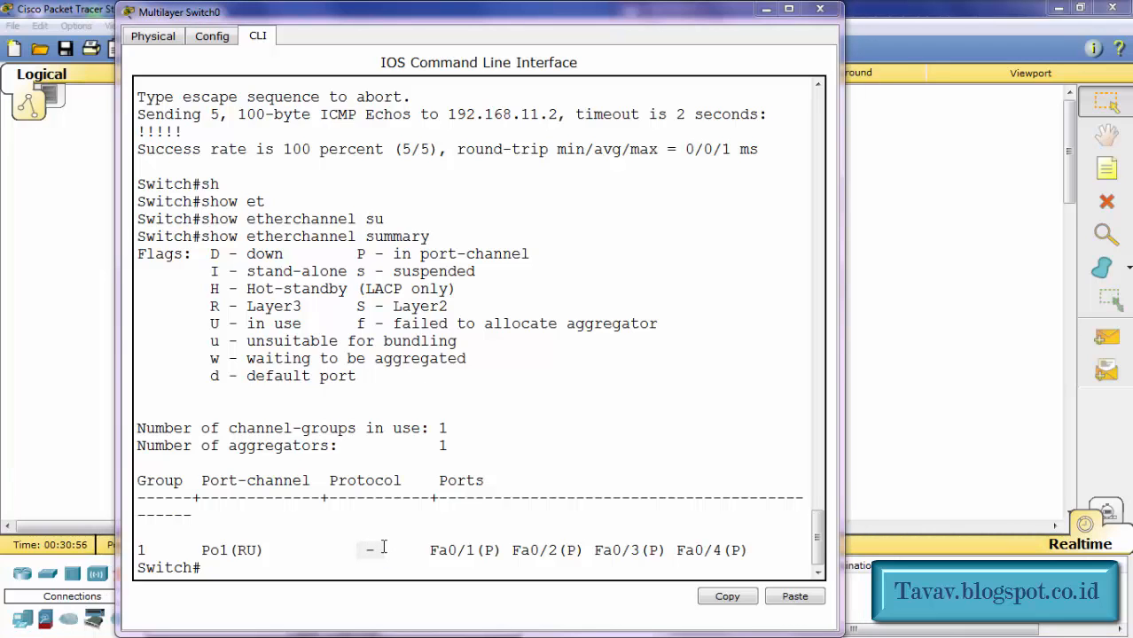
click(819, 10)
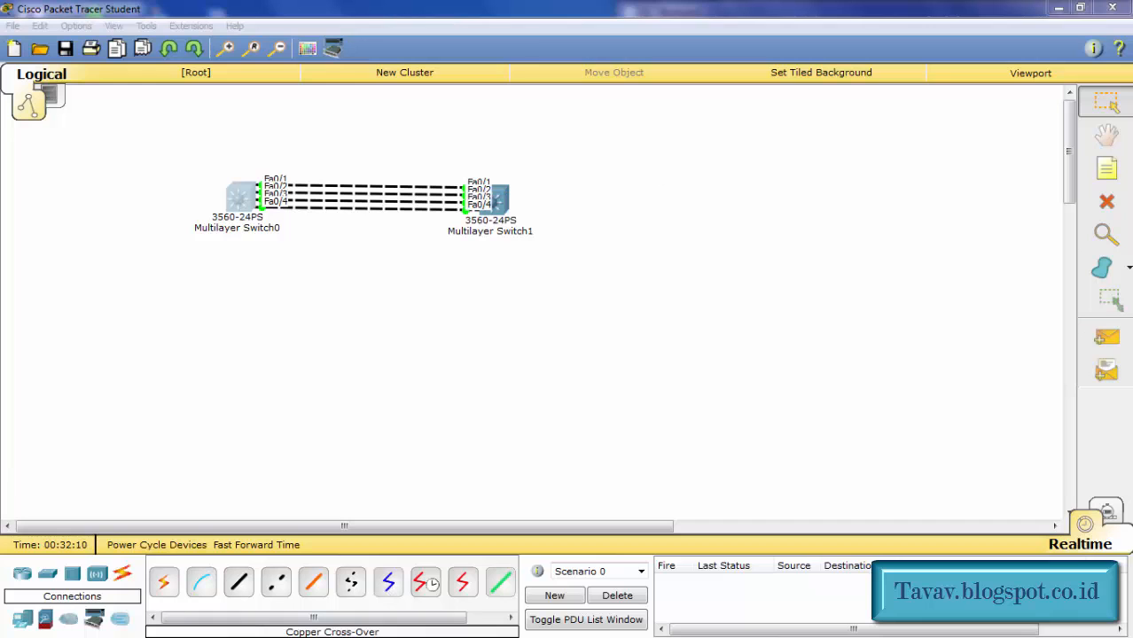
Switch to the Notepad file 21 and add "Lab 27 telah selesai", a blank line and "Wassalamu'alaikum wr. Wb" below the title block
click(1058, 8)
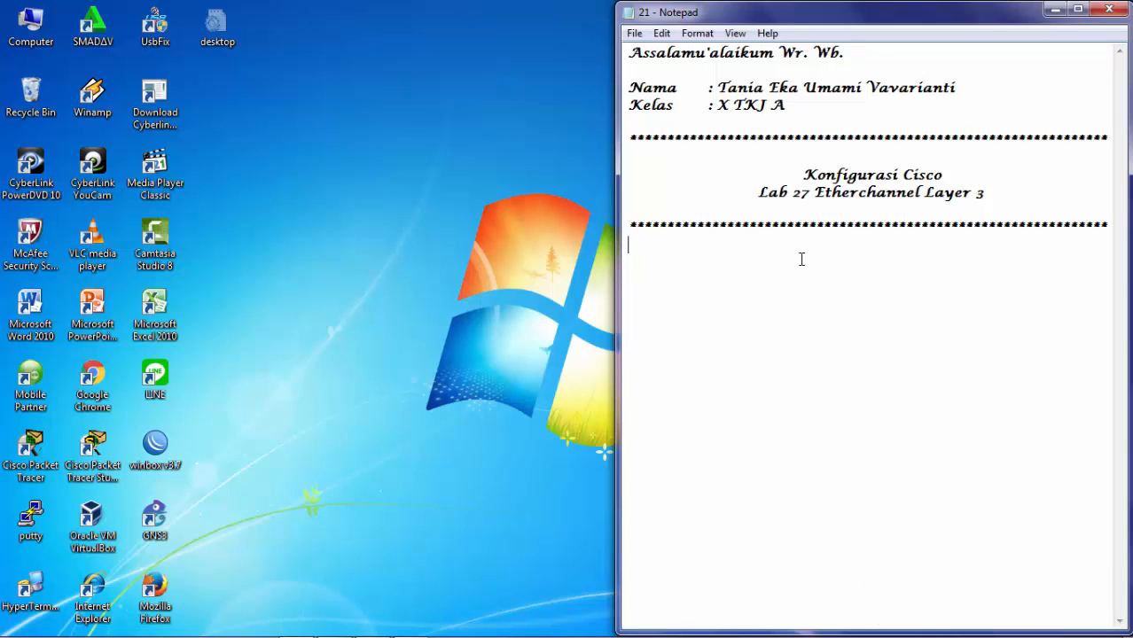
text(Lab 27 telah selesai)
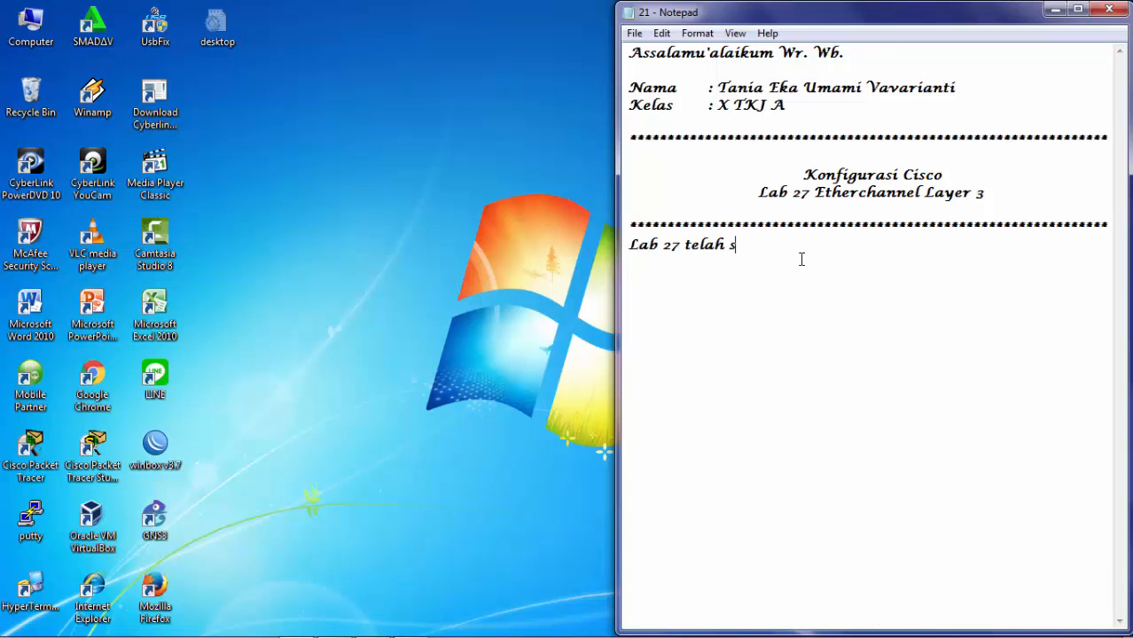
key(Return)
key(Return)
text(Wassalamu)
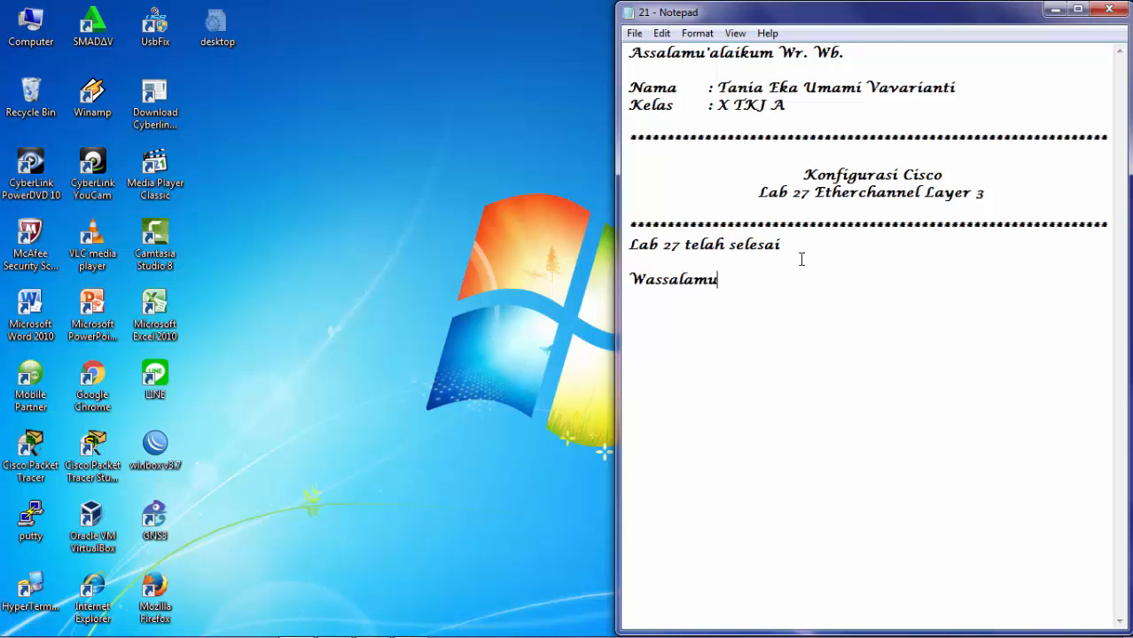
text('alaikum wr. Wb)
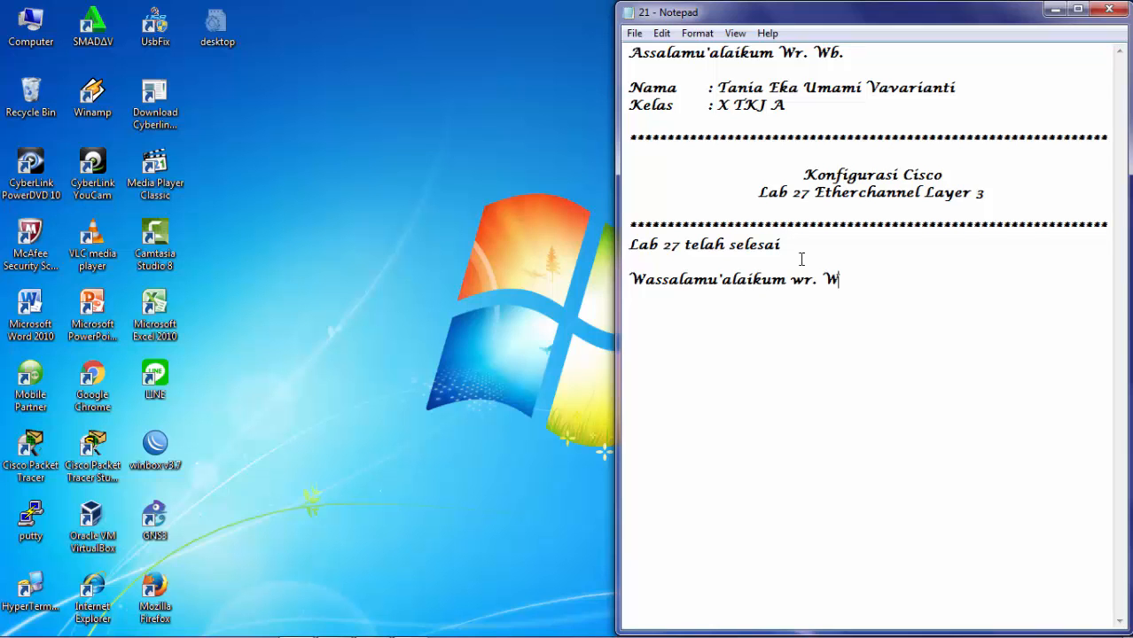